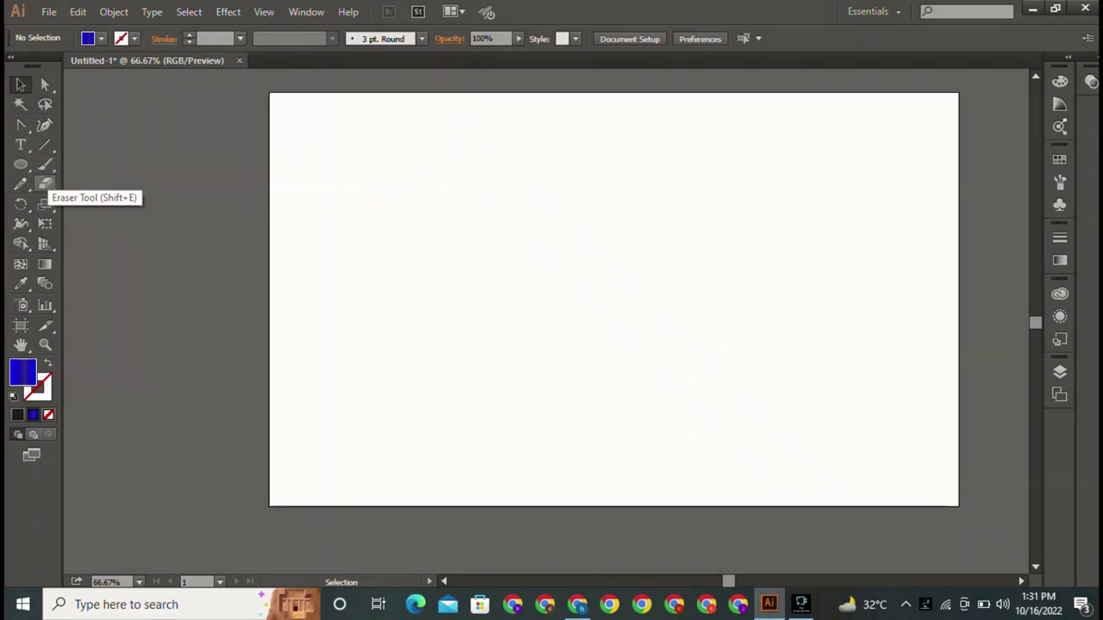
Step: Draw a wavy freehand curve with the Pencil in the upper-left of the artboard
left_click(21, 183)
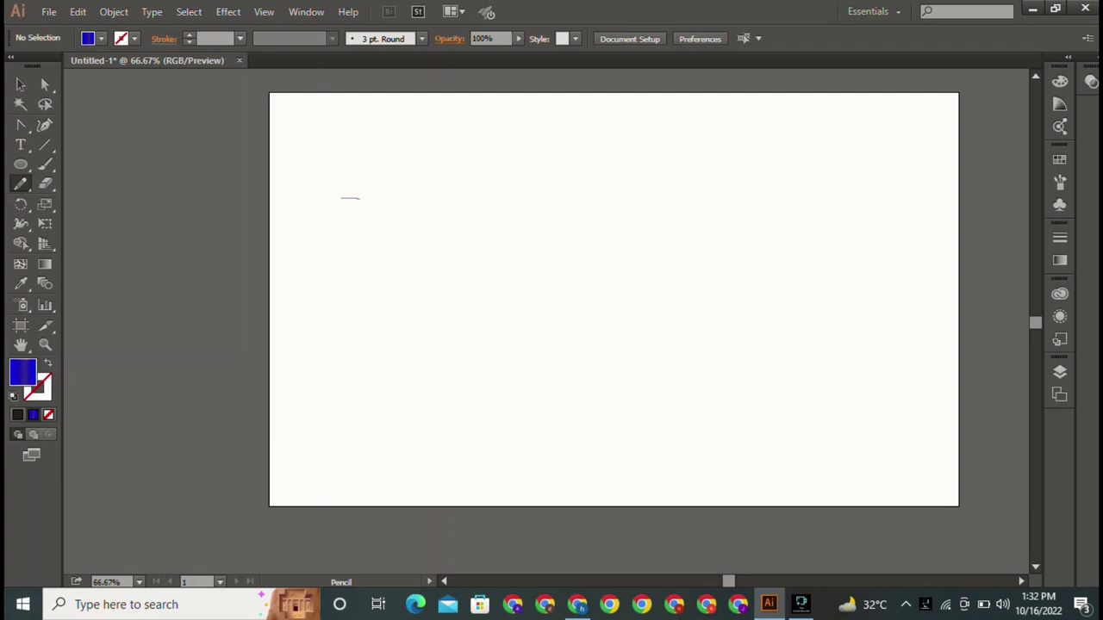
left_click_drag(452, 272, 557, 212)
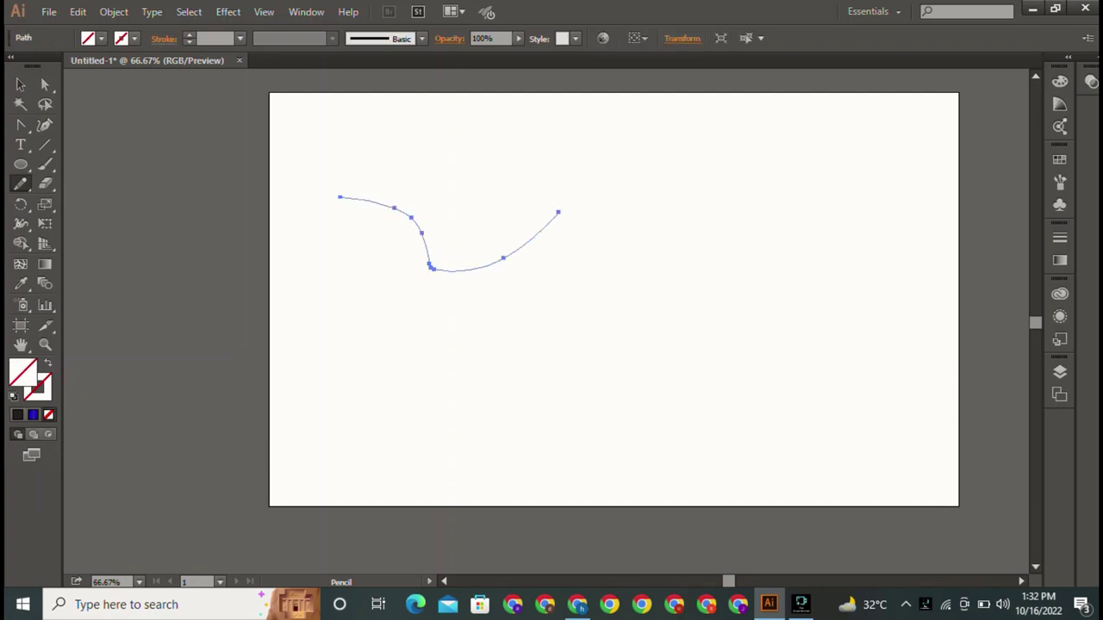
Step: Move the curve slightly and give it a thick black stroke
left_click(21, 83)
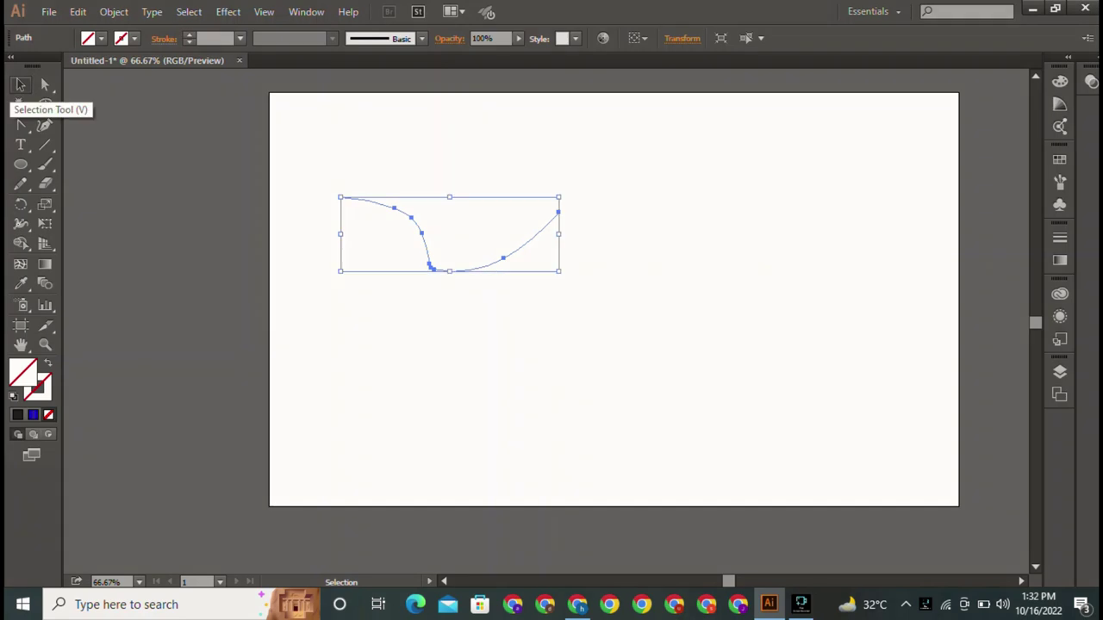
left_click_drag(433, 269, 565, 220)
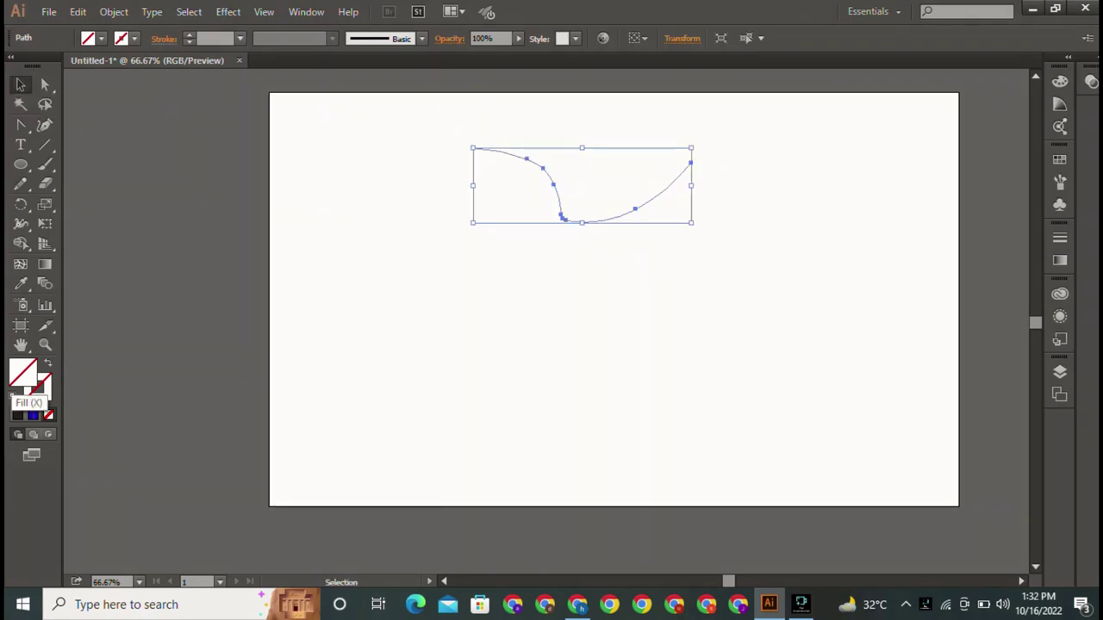
left_click(40, 390)
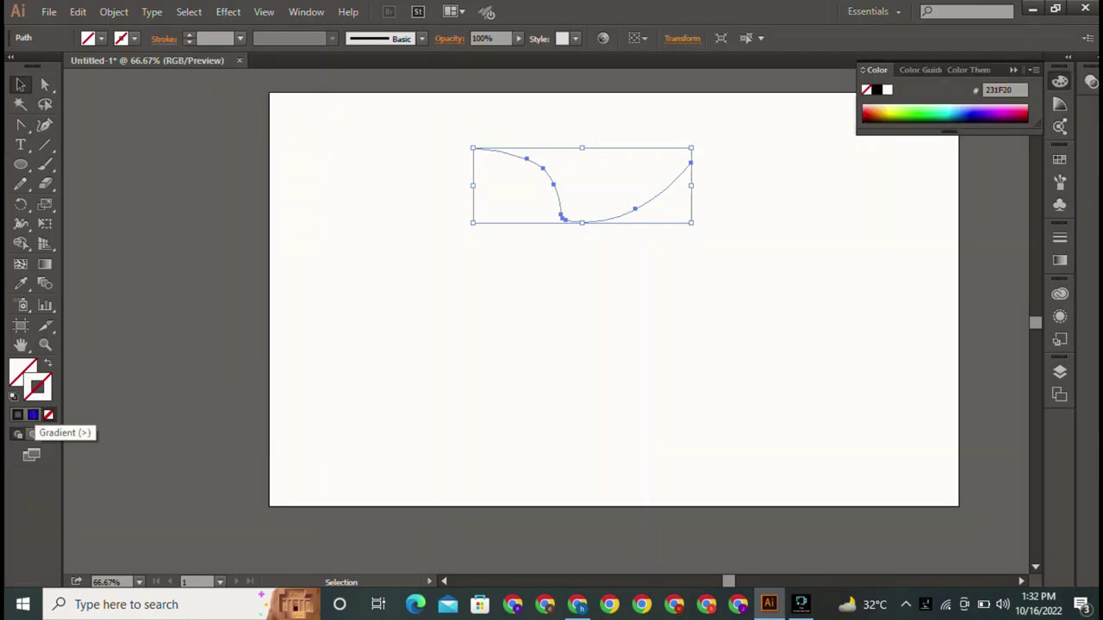
left_click(18, 415)
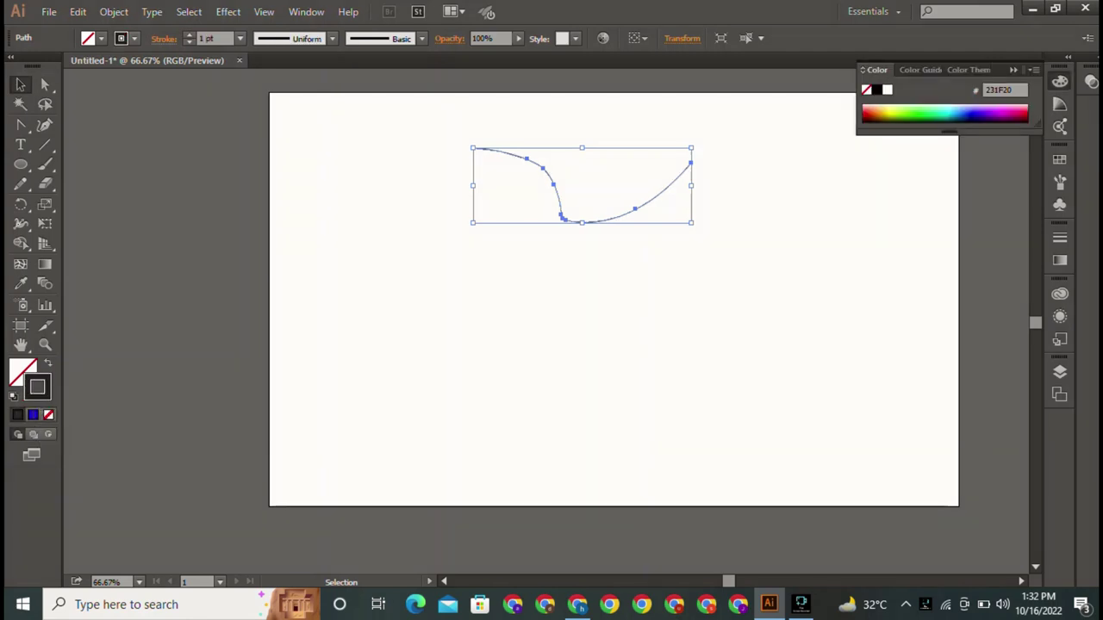
left_click(188, 34)
left_click(189, 35)
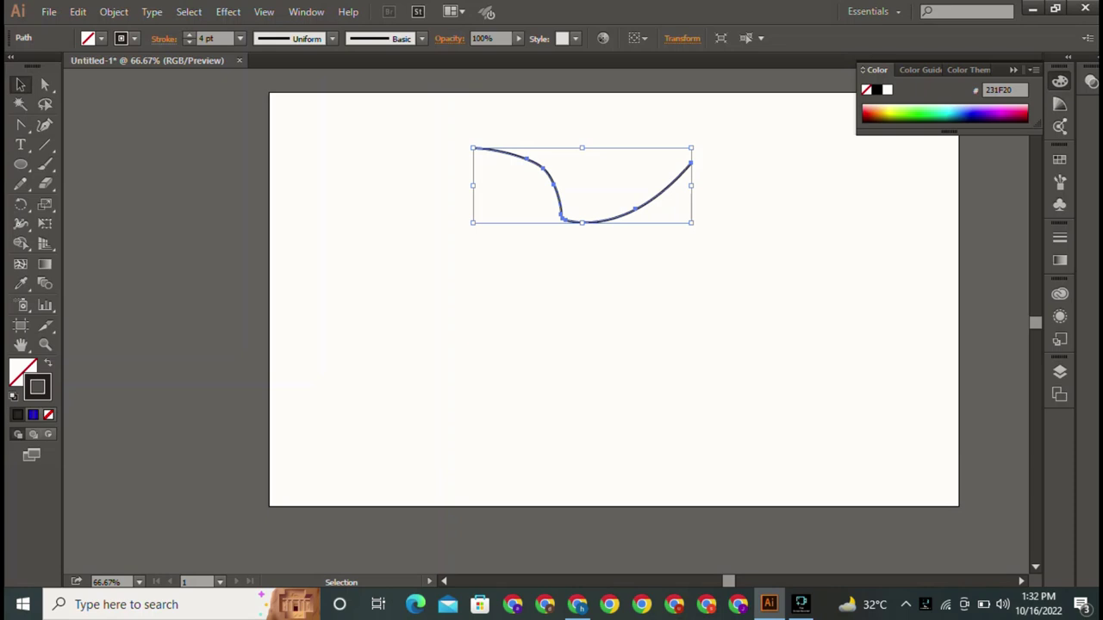
left_click(189, 35)
Step: Apply a tapered width profile to the stroke and scale the curve slightly narrower
left_click(331, 38)
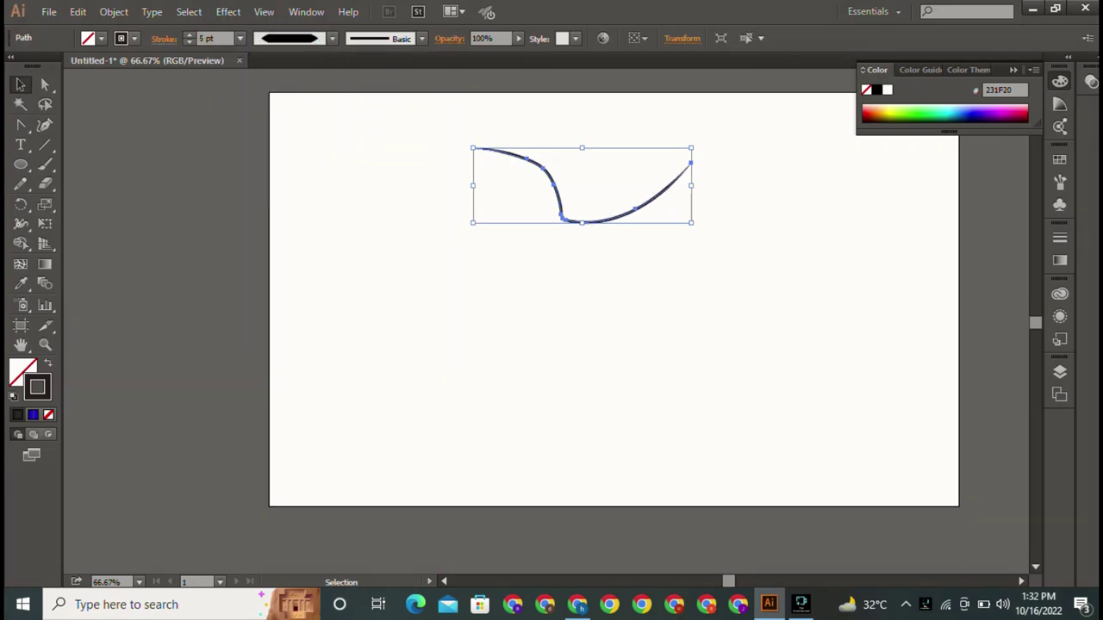
left_click(332, 38)
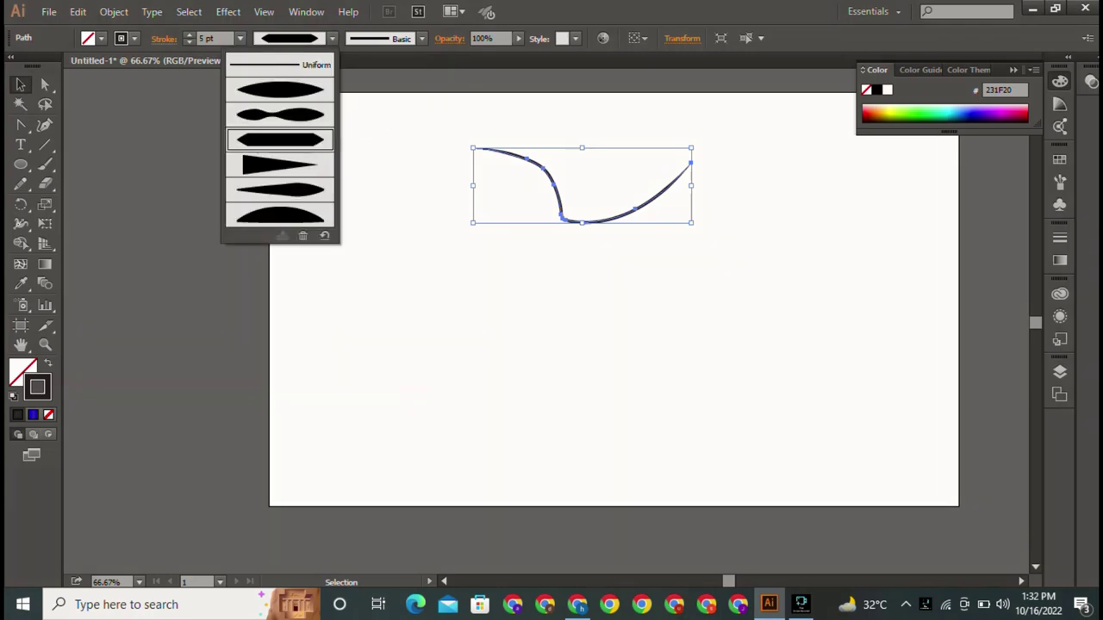
key("Escape")
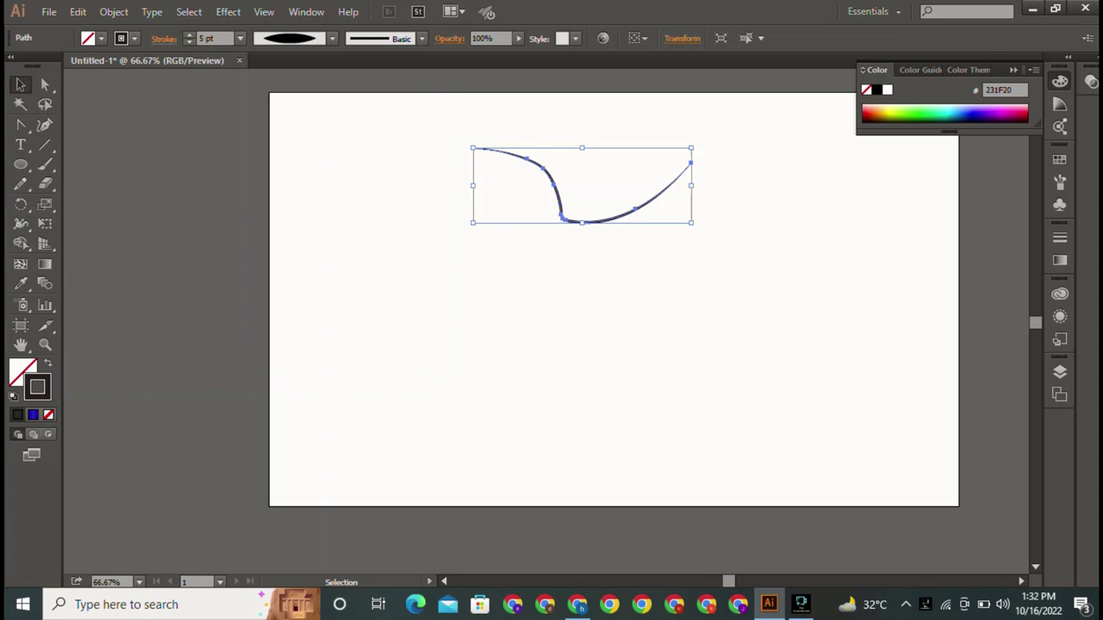
mouse_move(691, 186)
left_mouse_down()
mouse_move(661, 185)
mouse_move(647, 159)
left_mouse_up()
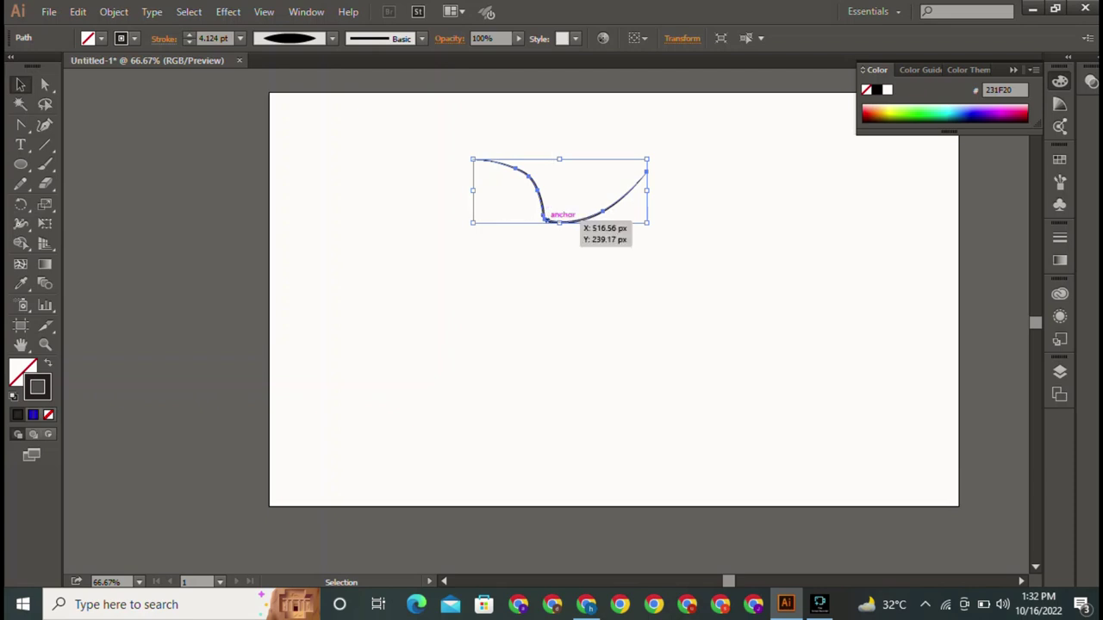
Step: Move the curve up-left and draw a 374 px circle filled with #231F20 below it
left_click_drag(558, 222, 451, 184)
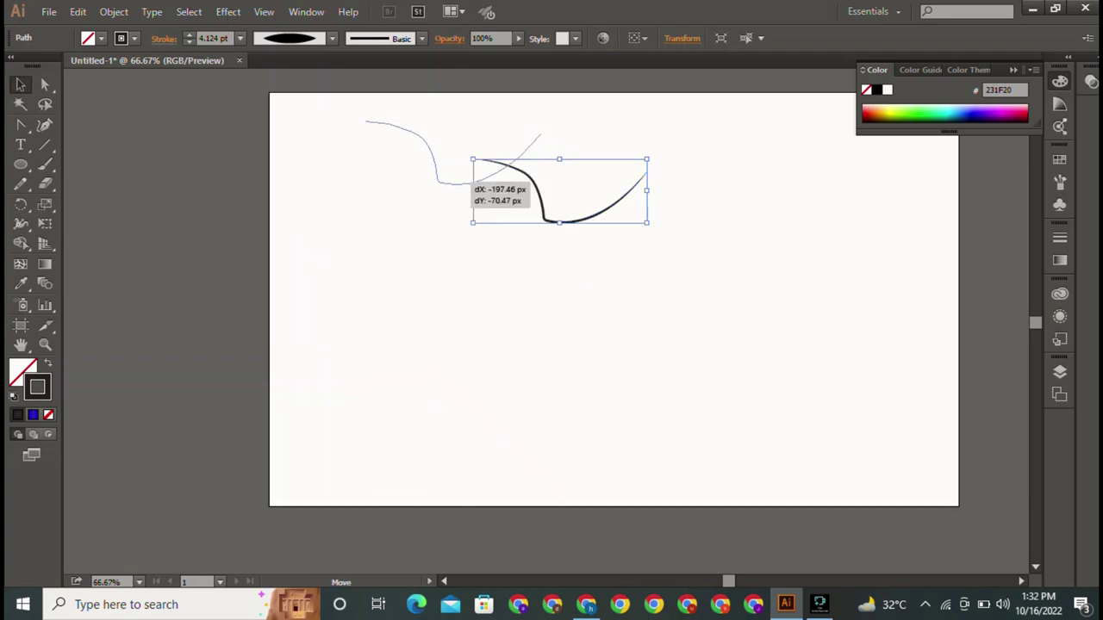
left_click(20, 163)
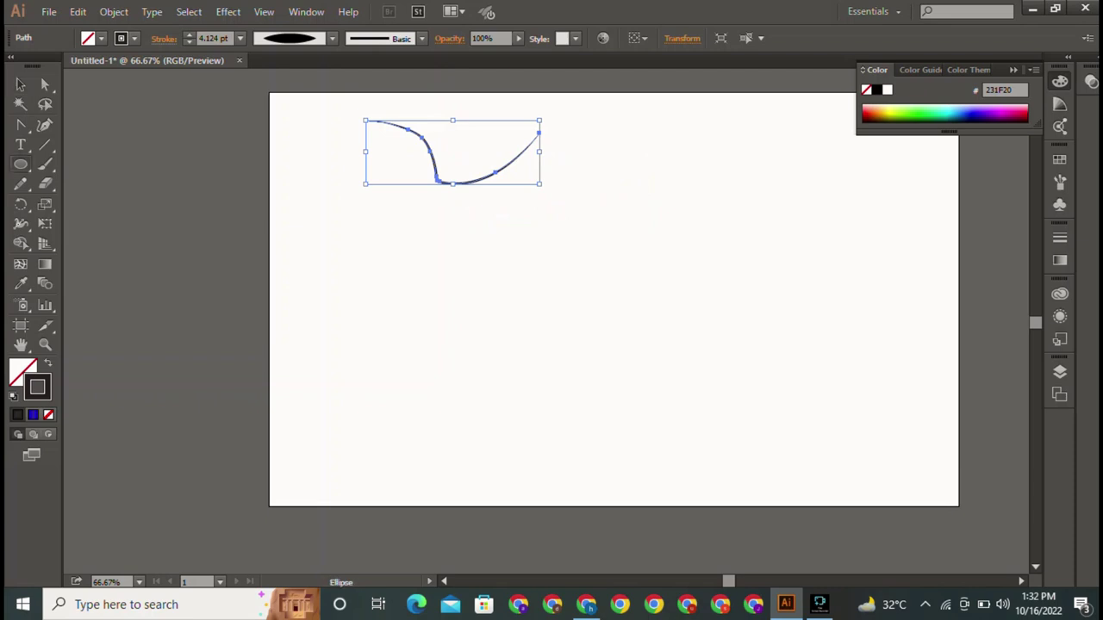
left_click(610, 280)
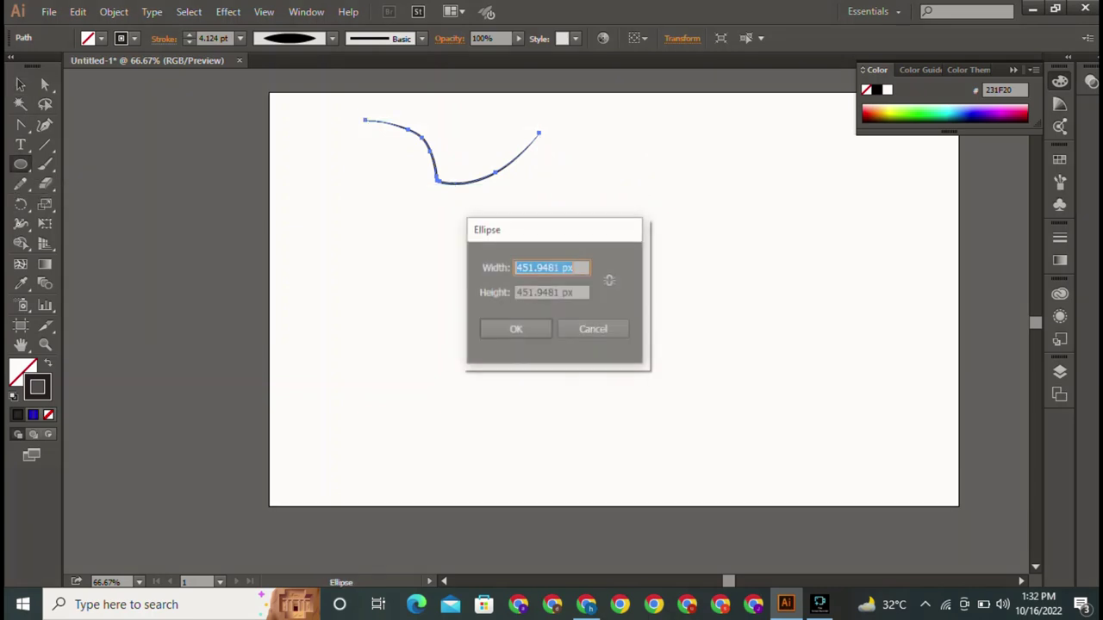
left_click(594, 330)
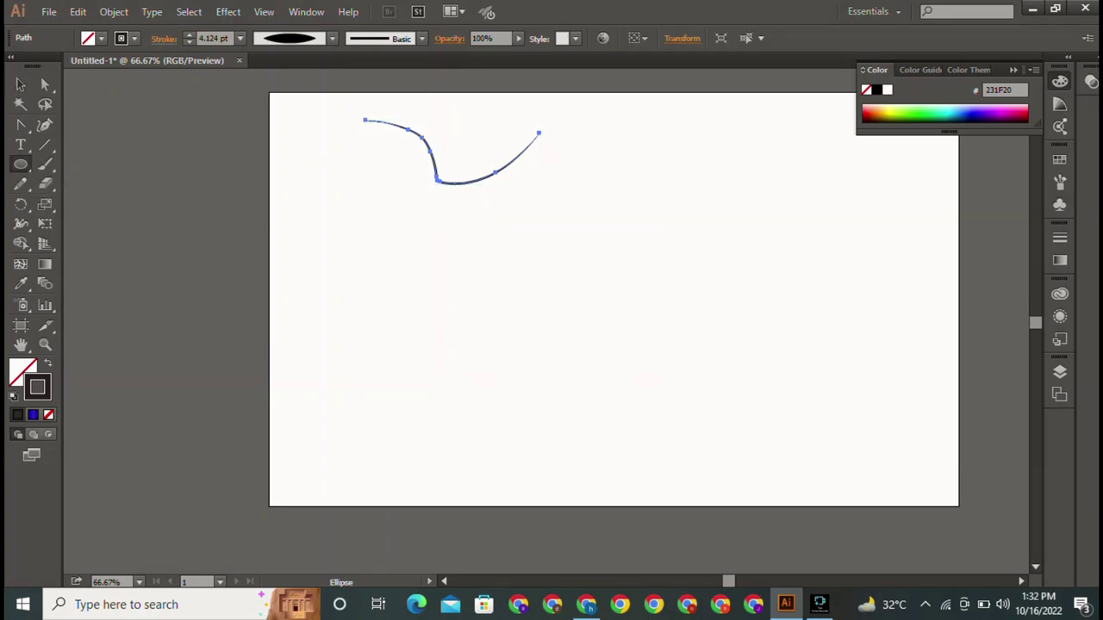
left_click_drag(489, 247, 690, 448)
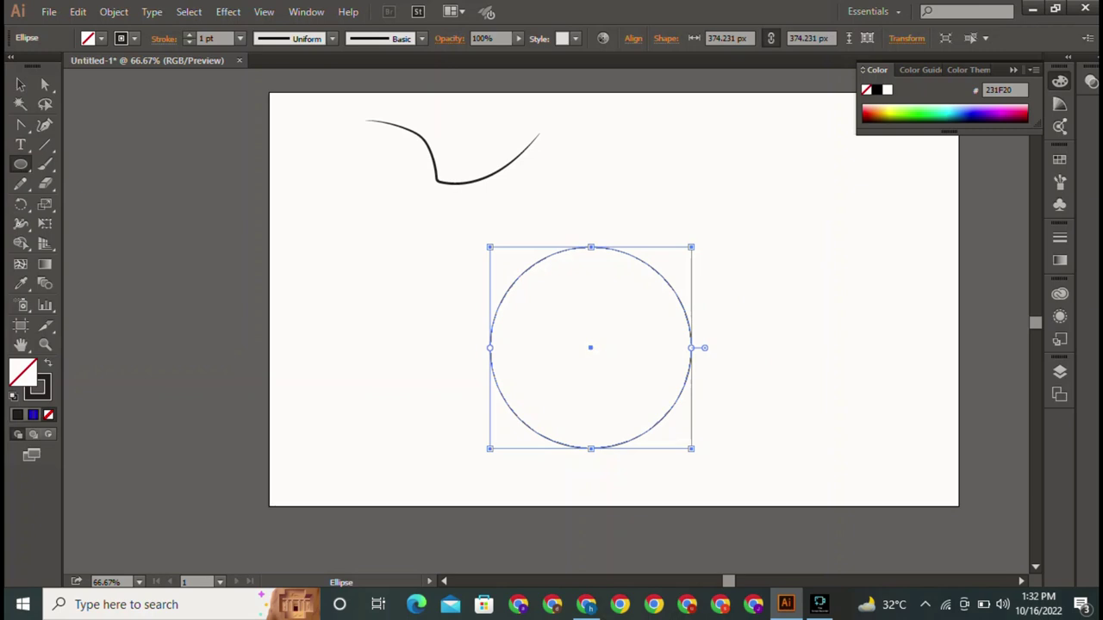
left_click(18, 433)
left_click(21, 84)
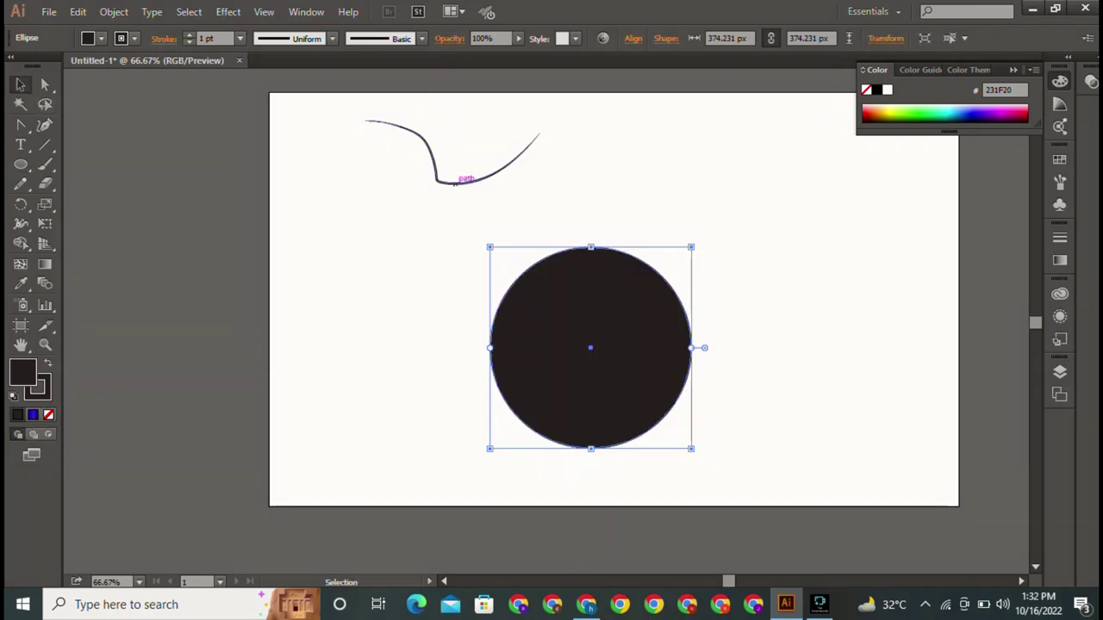
Step: Drag the tapered curve down-right so its dip overlaps the circle's top edge
left_click(463, 177)
mouse_move(453, 182)
left_mouse_down()
mouse_move(648, 241)
mouse_move(579, 183)
left_mouse_up()
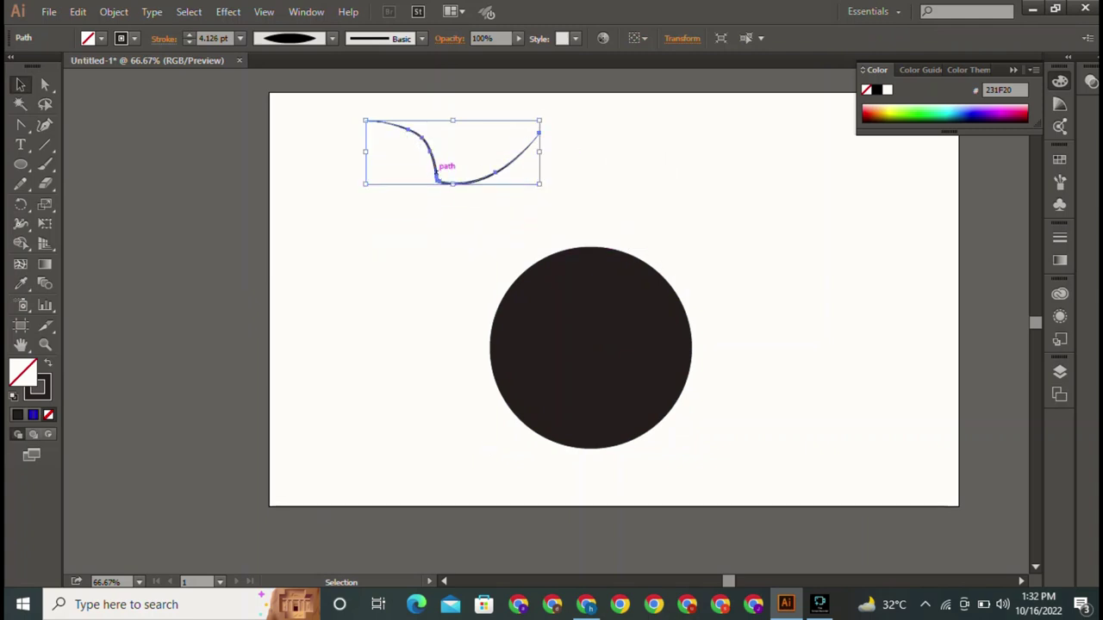
mouse_move(444, 177)
left_mouse_down()
mouse_move(664, 258)
mouse_move(618, 259)
mouse_move(636, 281)
left_mouse_up()
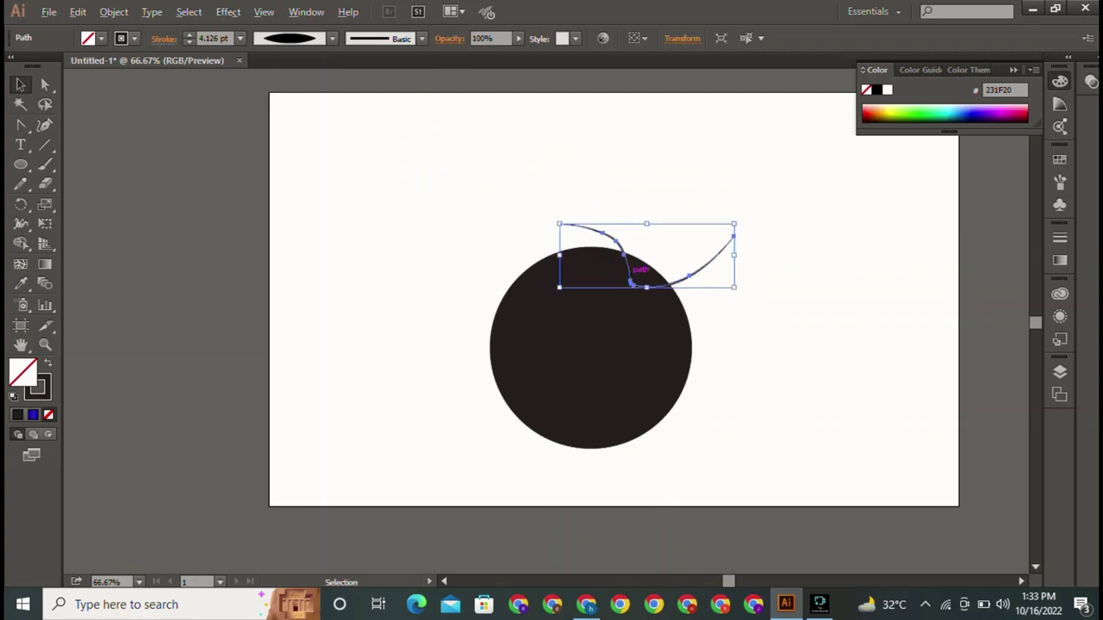
Step: Offset a copy of the curve slightly lower and repeat it with Ctrl+D into parallel stripes
left_click_drag(636, 270, 636, 284)
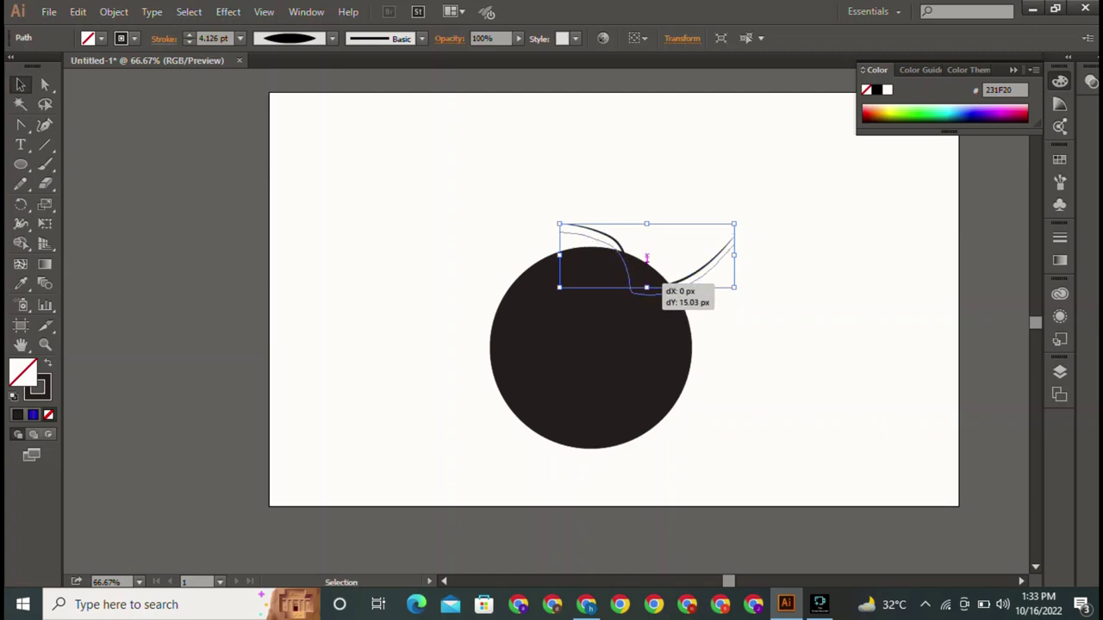
left_click_drag(636, 283, 633, 291)
key("a")
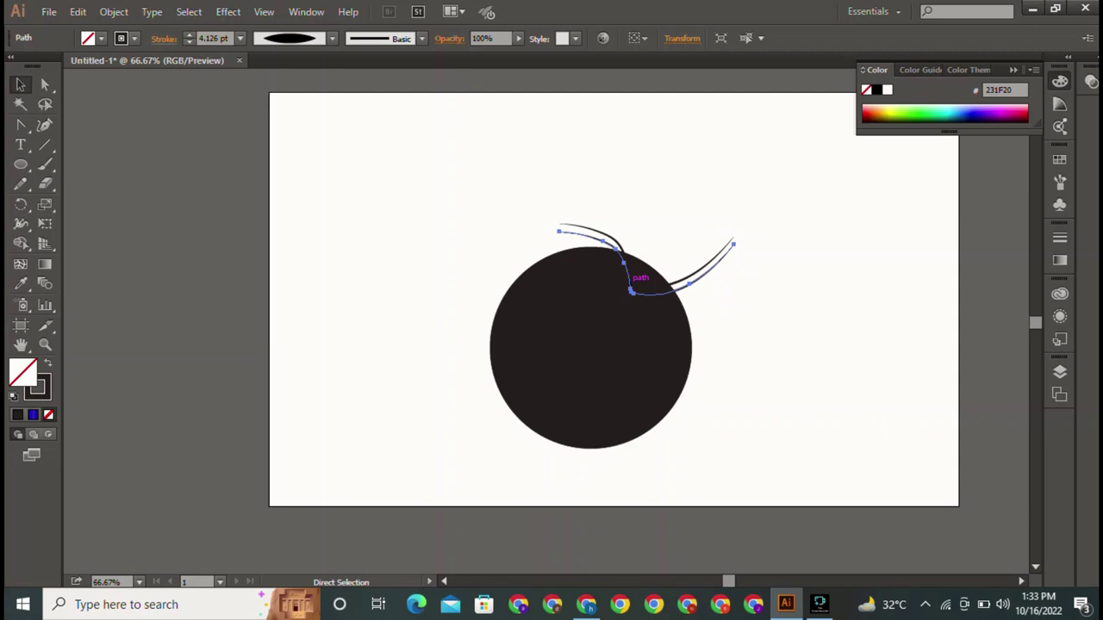
key("ctrl+d")
key("ctrl+d")
key("ctrl+d")
key("ctrl+d")
key("ctrl+d")
key("ctrl+d")
key("ctrl+d")
key("ctrl+d")
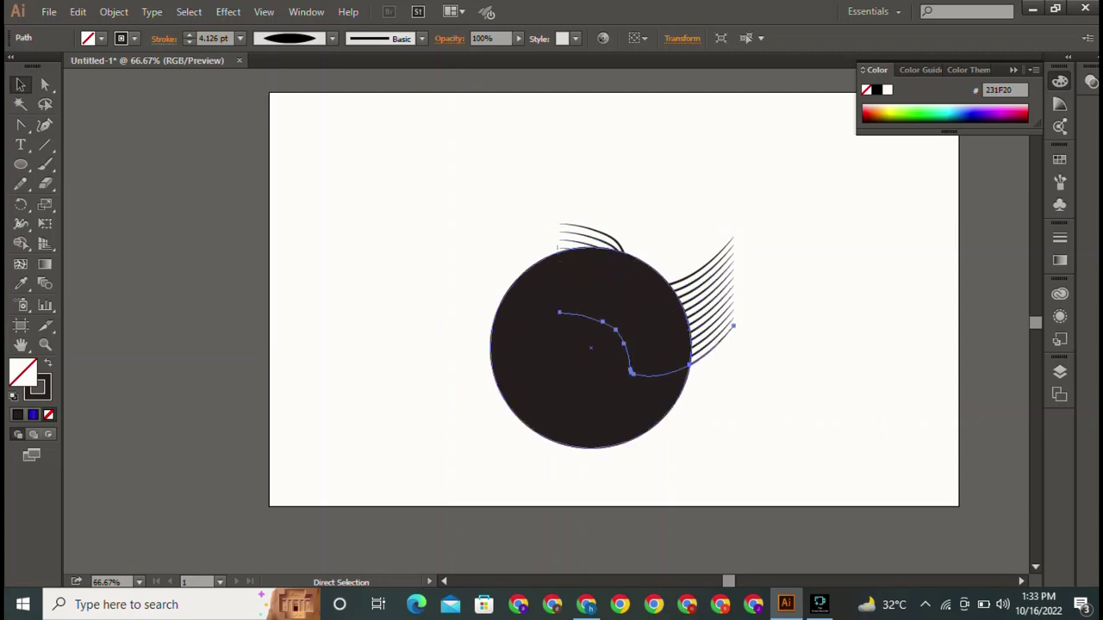
key("ctrl+d")
key("ctrl+d")
key("ctrl+d")
key("ctrl+d")
key("ctrl+d")
key("ctrl+d")
key("ctrl+d")
key("ctrl+d")
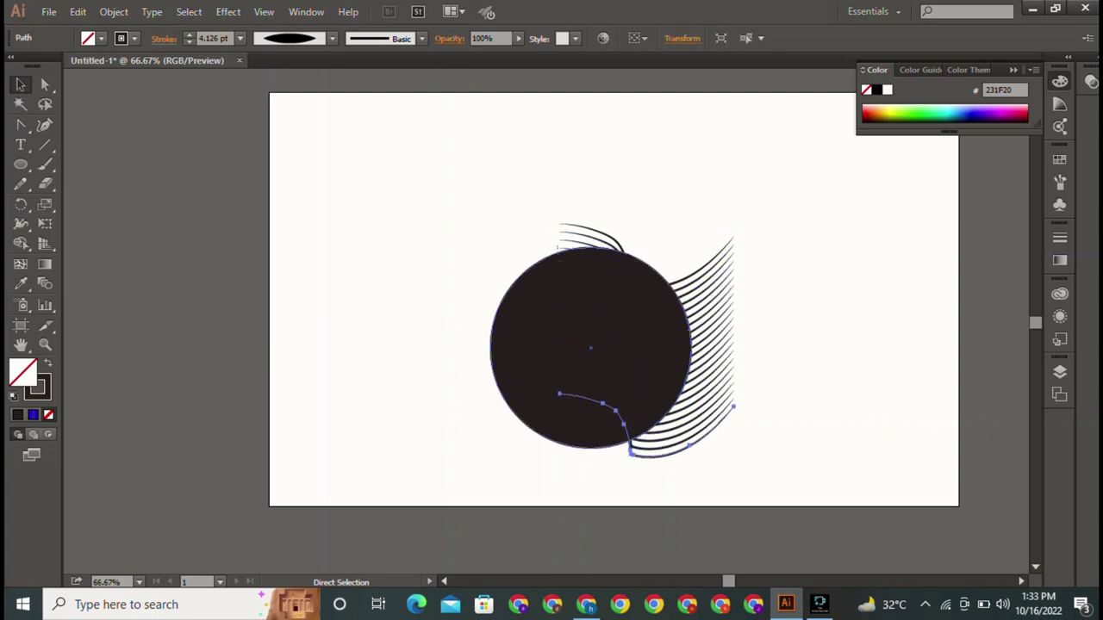
key("v")
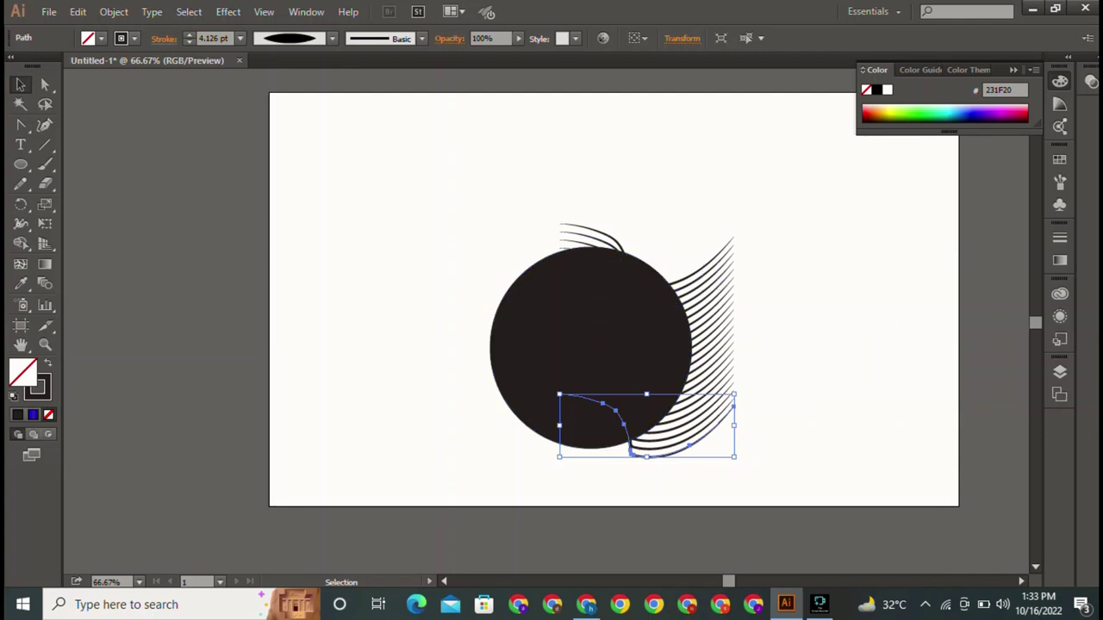
Step: Shift the stripe stack left over the circle and narrow it to the circle's width
left_click_drag(765, 199, 721, 421)
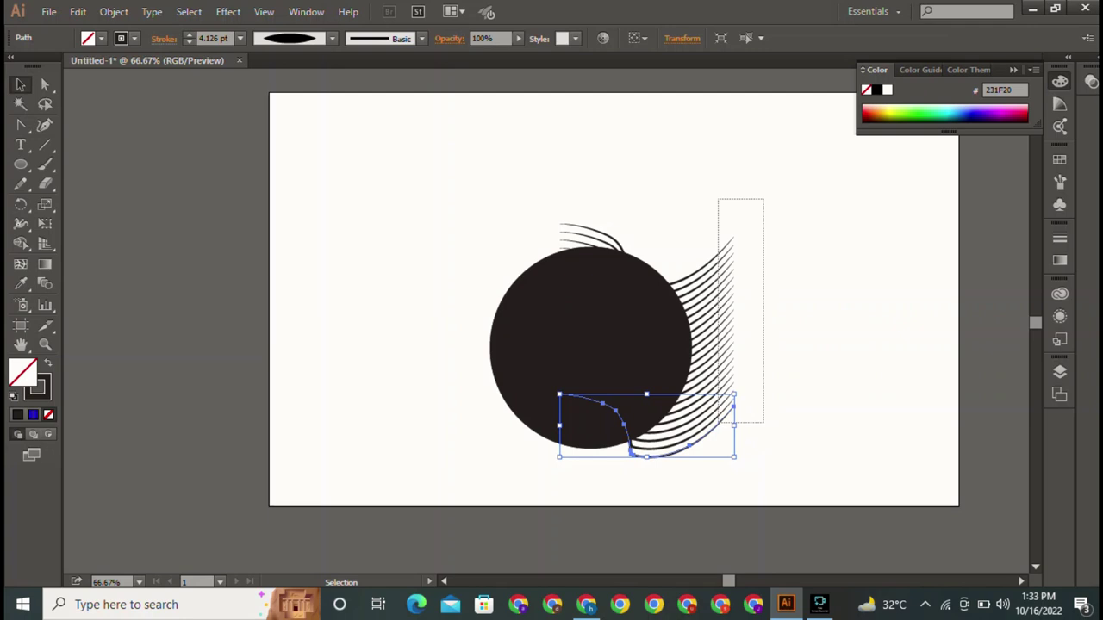
left_click_drag(732, 383, 691, 384)
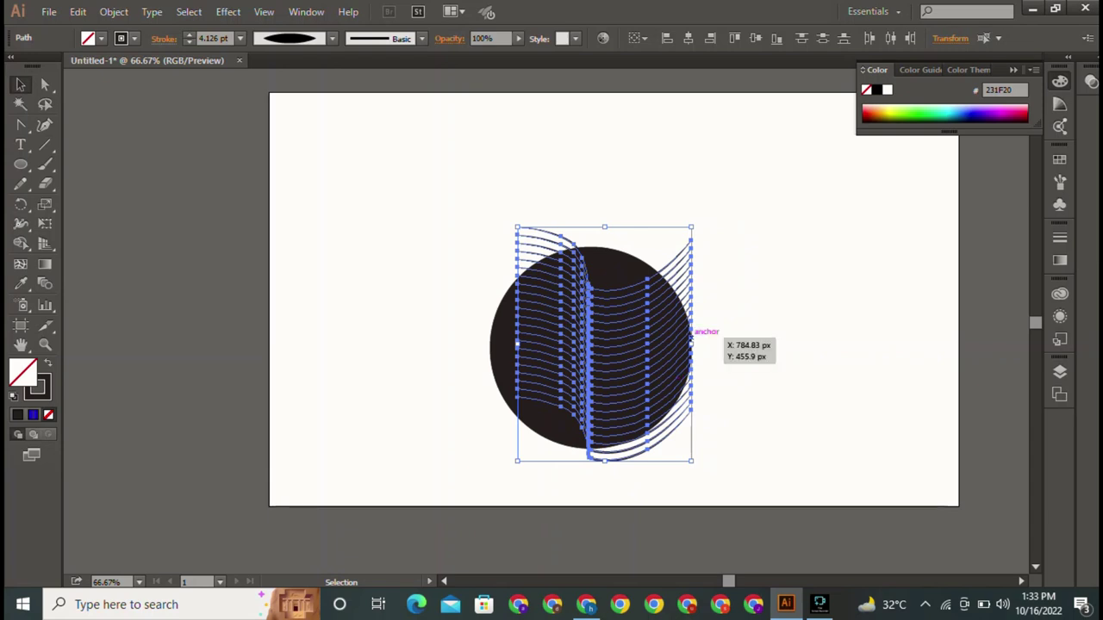
left_click_drag(692, 337, 685, 339)
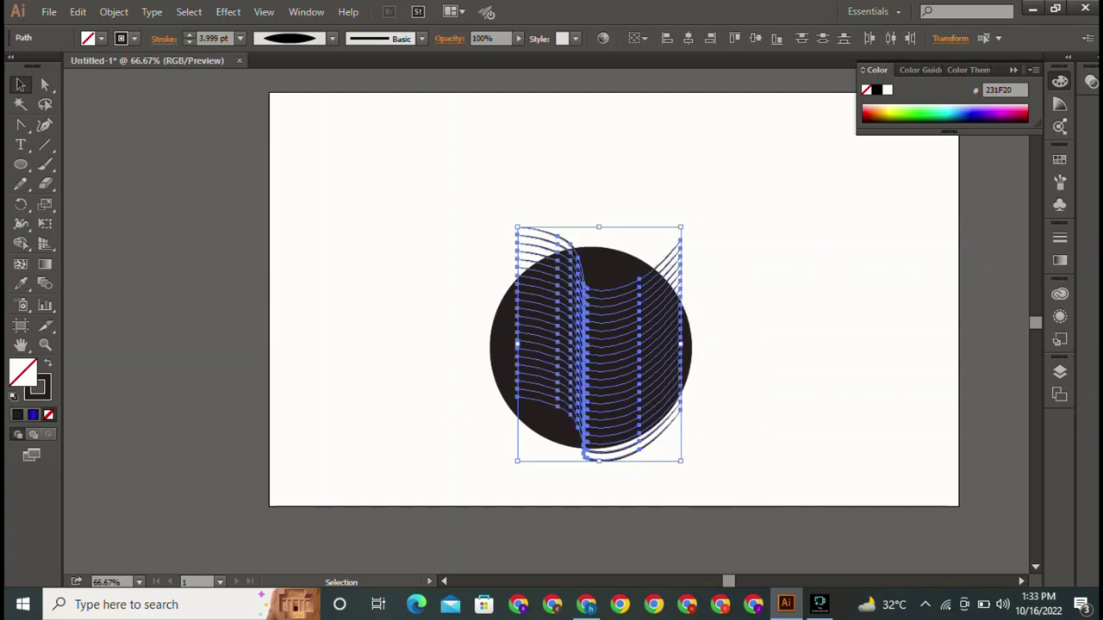
key("ctrl+shift+a")
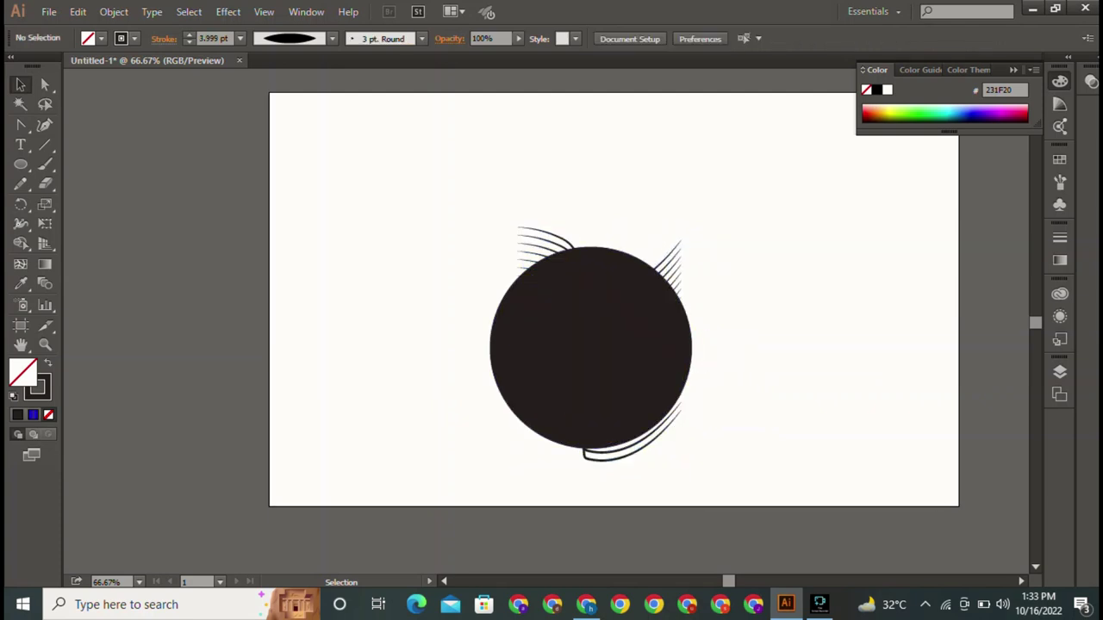
Step: Cut the stripes out of the circle with Pathfinder Minus Back, leaving two jagged crescents
left_click_drag(444, 195, 725, 446)
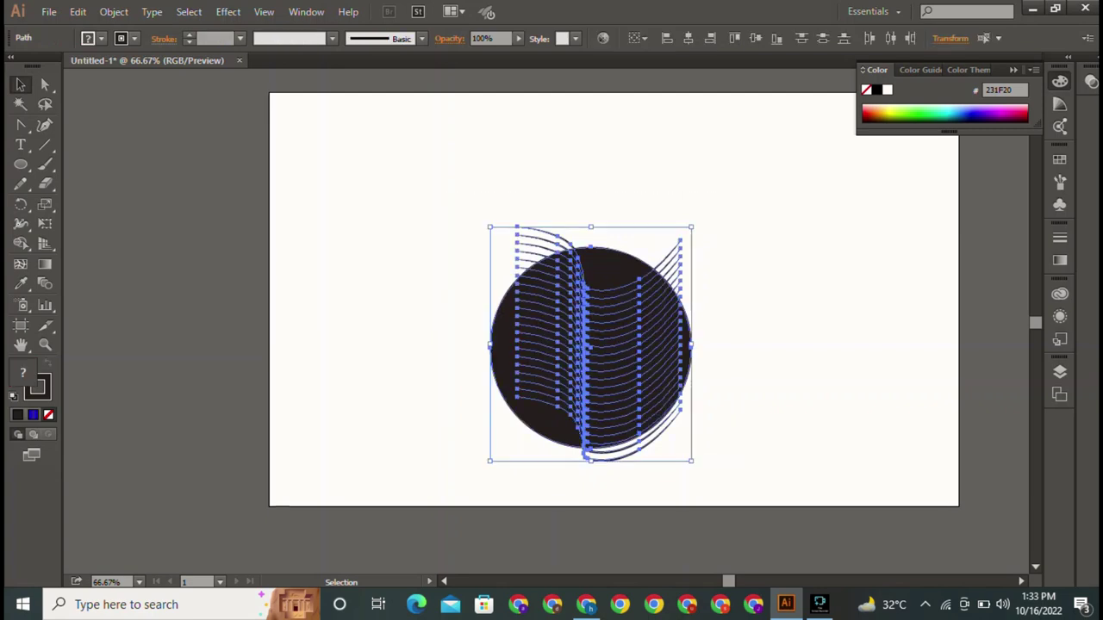
left_click(306, 11)
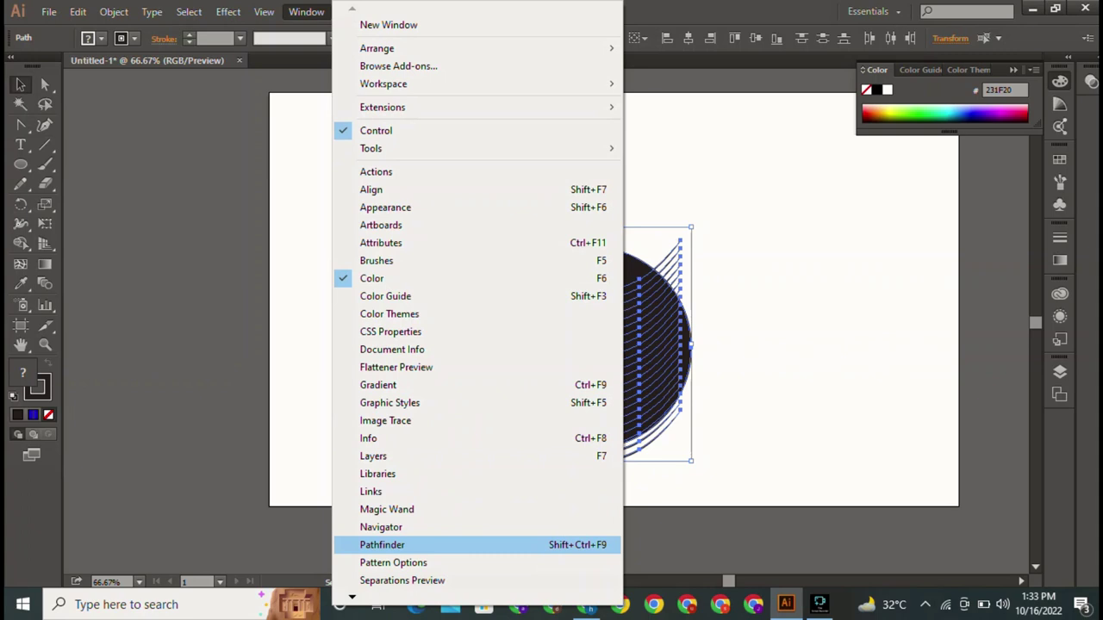
left_click(381, 544)
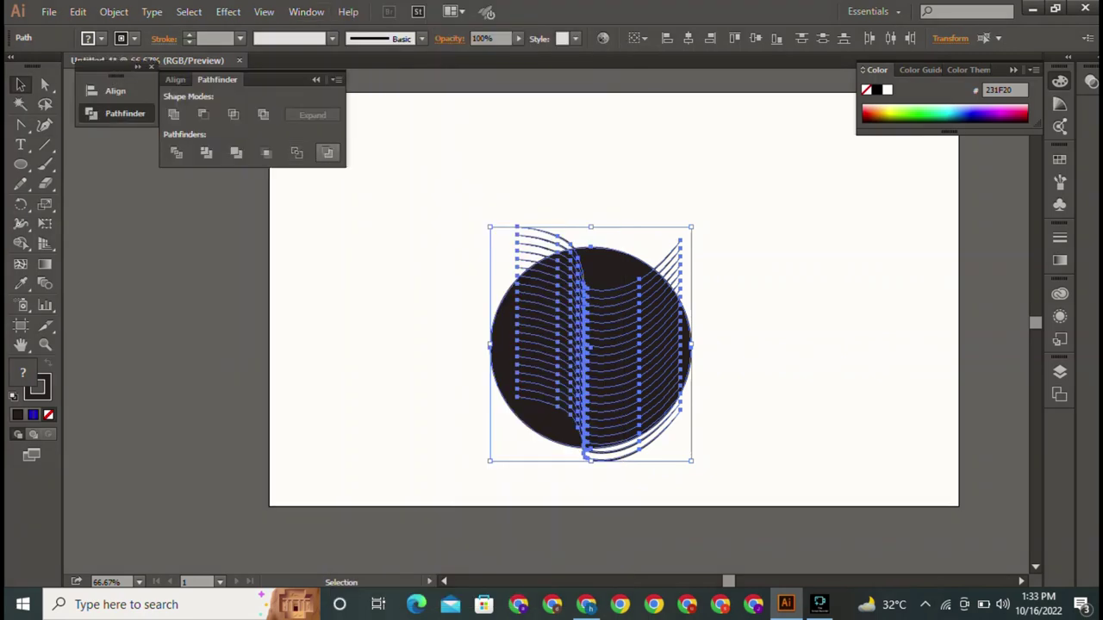
left_click(327, 152)
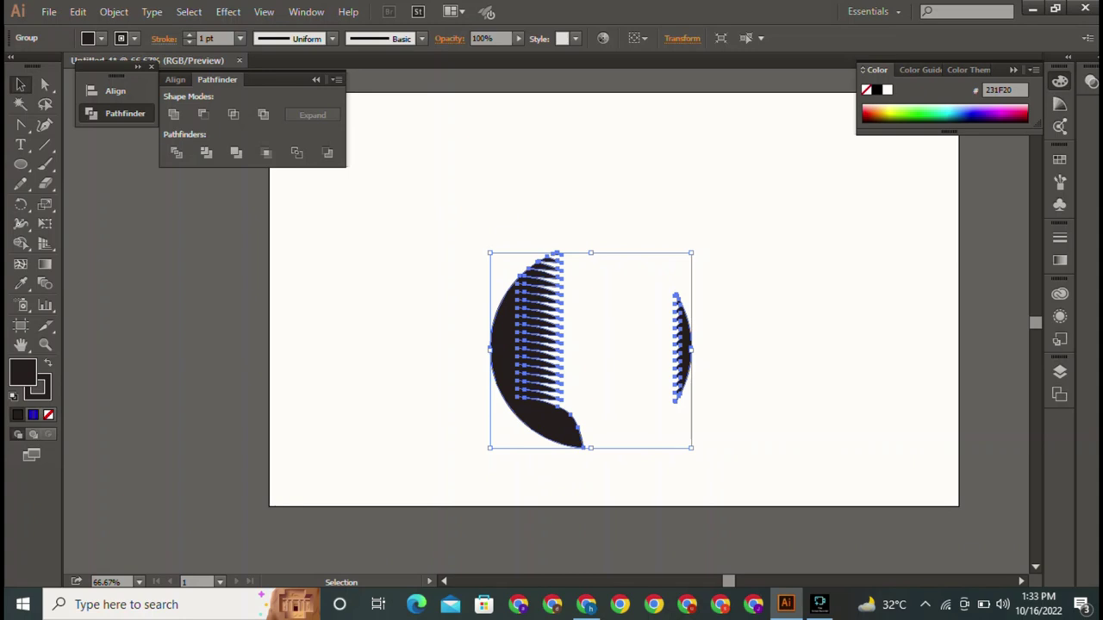
left_click(315, 79)
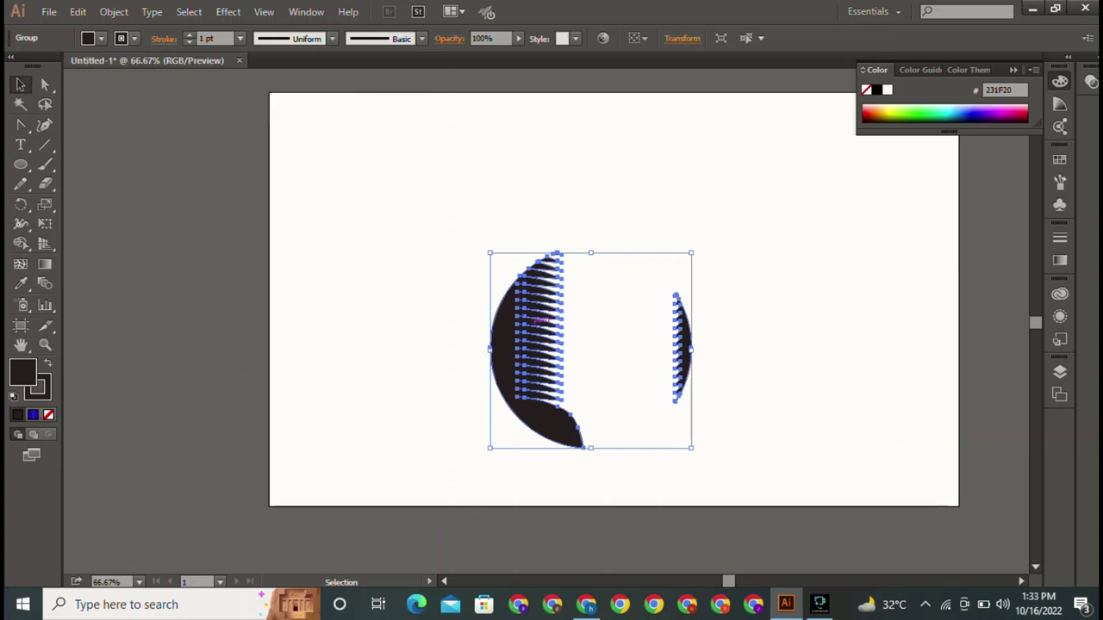
Step: Move the crescent slices higher on the artboard and reselect the whole group
mouse_move(561, 330)
left_mouse_down()
mouse_move(531, 226)
mouse_move(561, 269)
left_mouse_up()
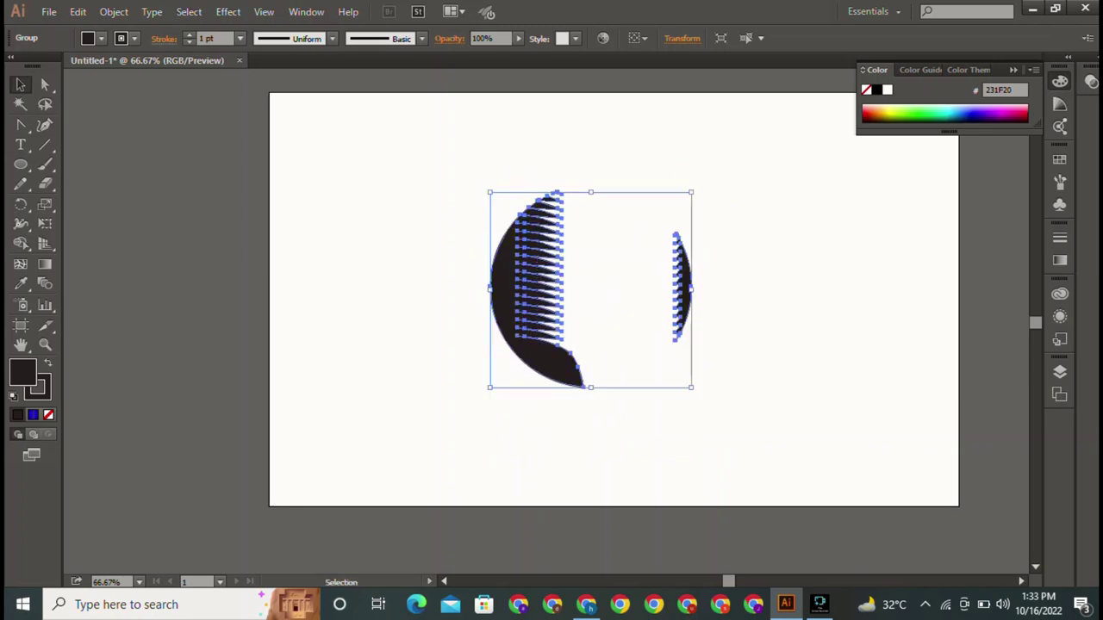
left_click(263, 11)
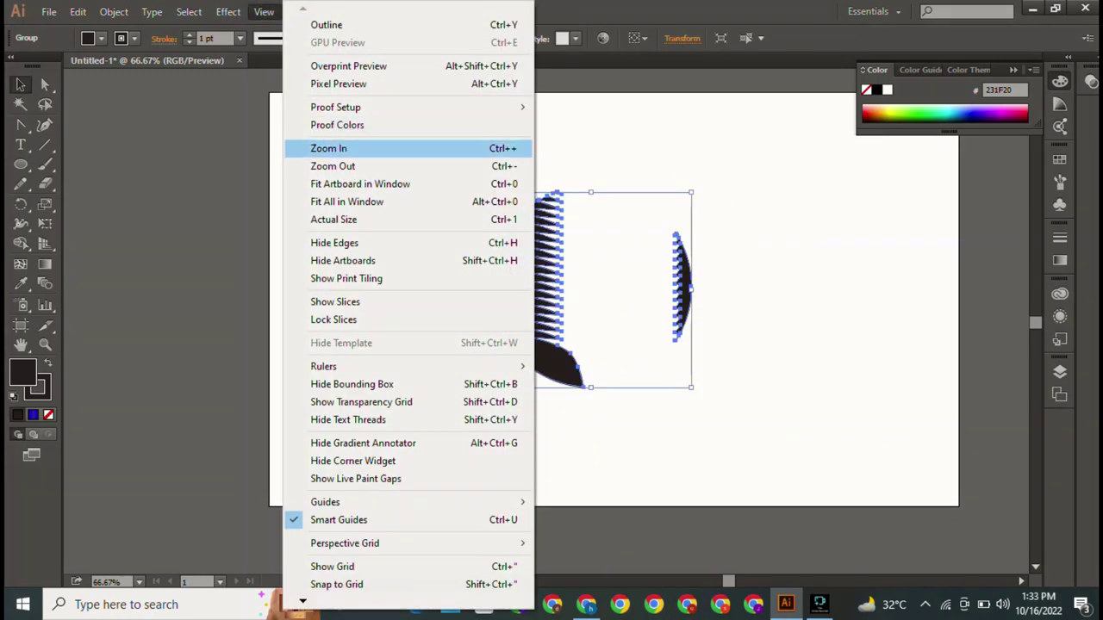
key("Escape")
key("ctrl+shift+a")
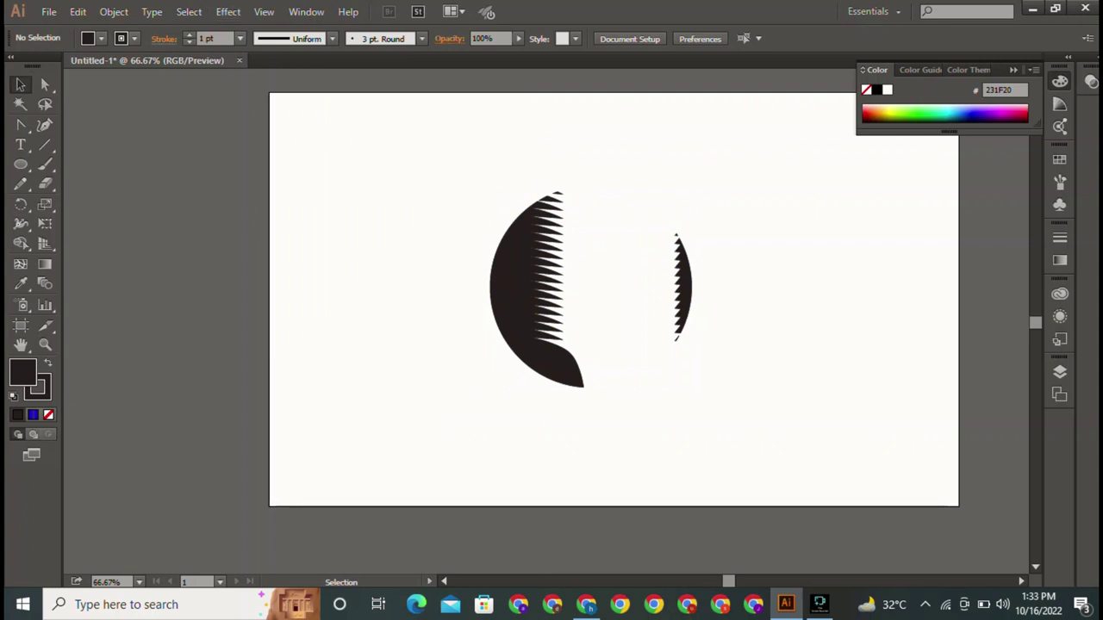
key("ctrl+a")
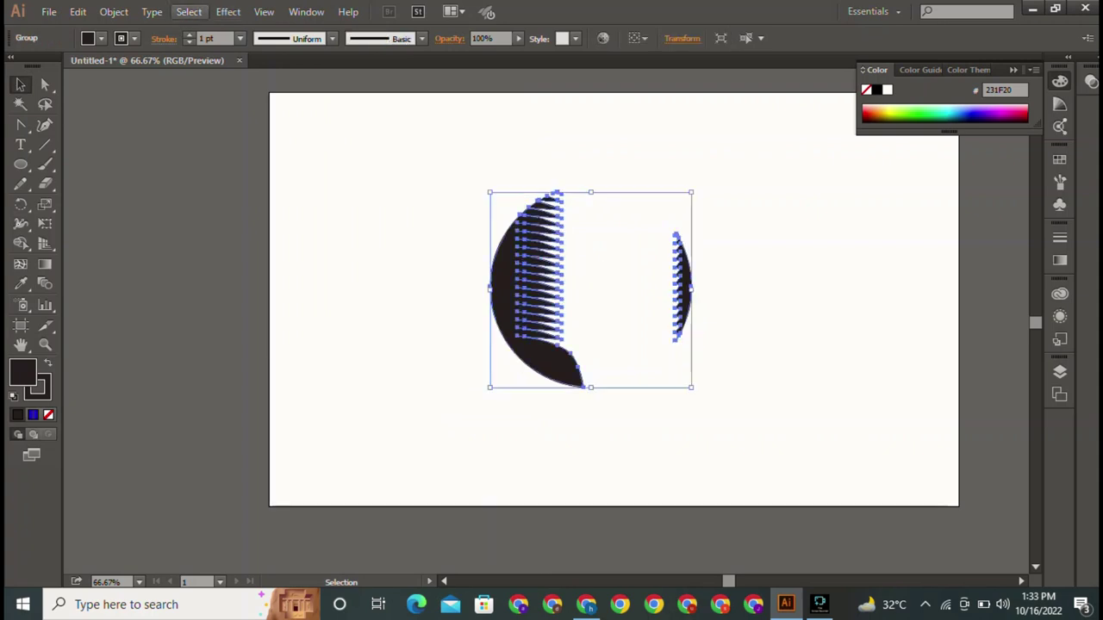
left_click(228, 11)
mouse_move(258, 208)
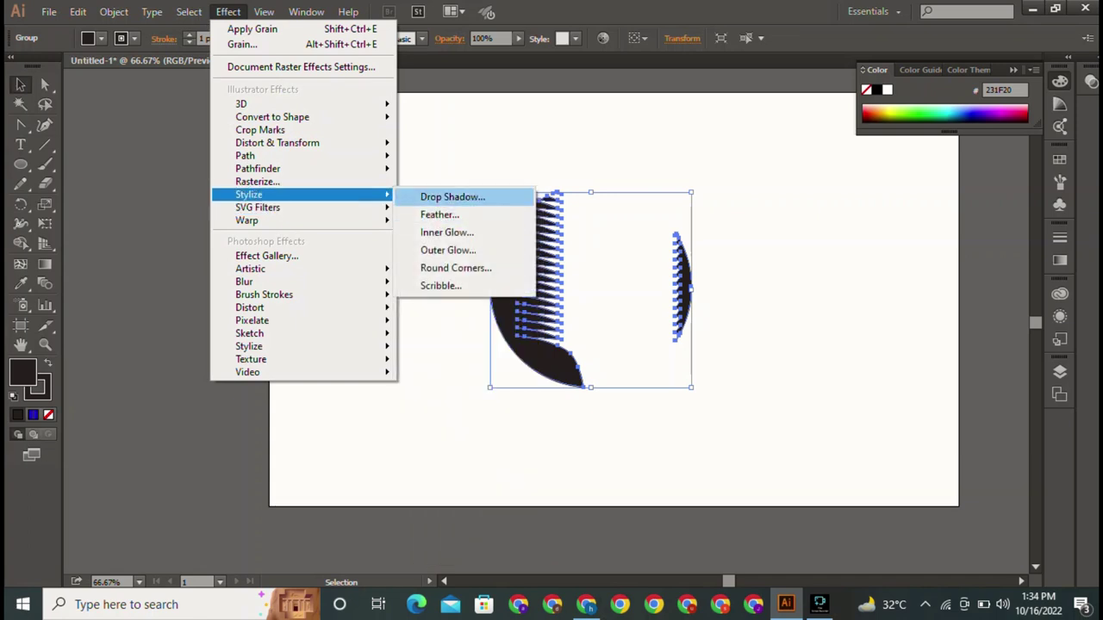
Step: Apply a Drop Shadow effect to the crescent slices
left_click(452, 196)
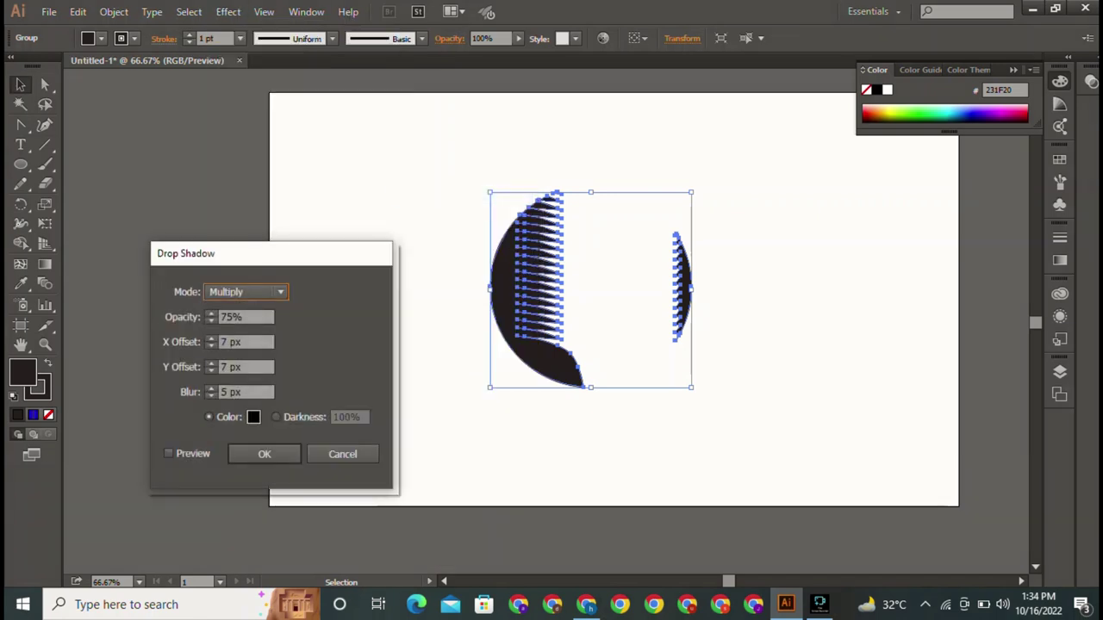
left_click(169, 453)
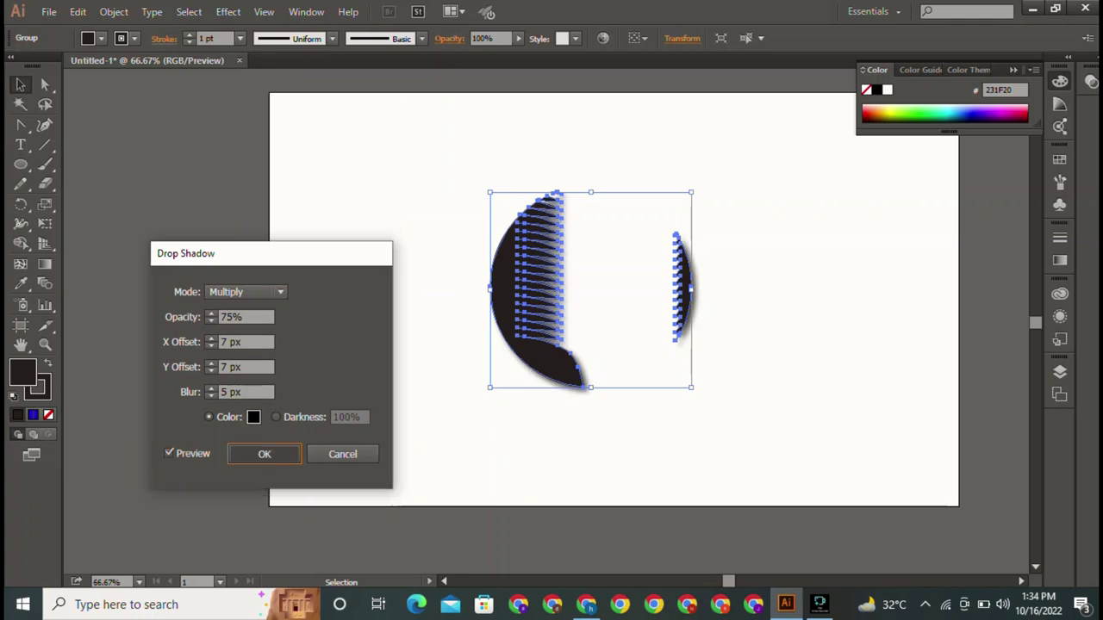
left_click(263, 454)
Step: Add a soft Outer Glow effect around the crescent shapes
left_click(228, 12)
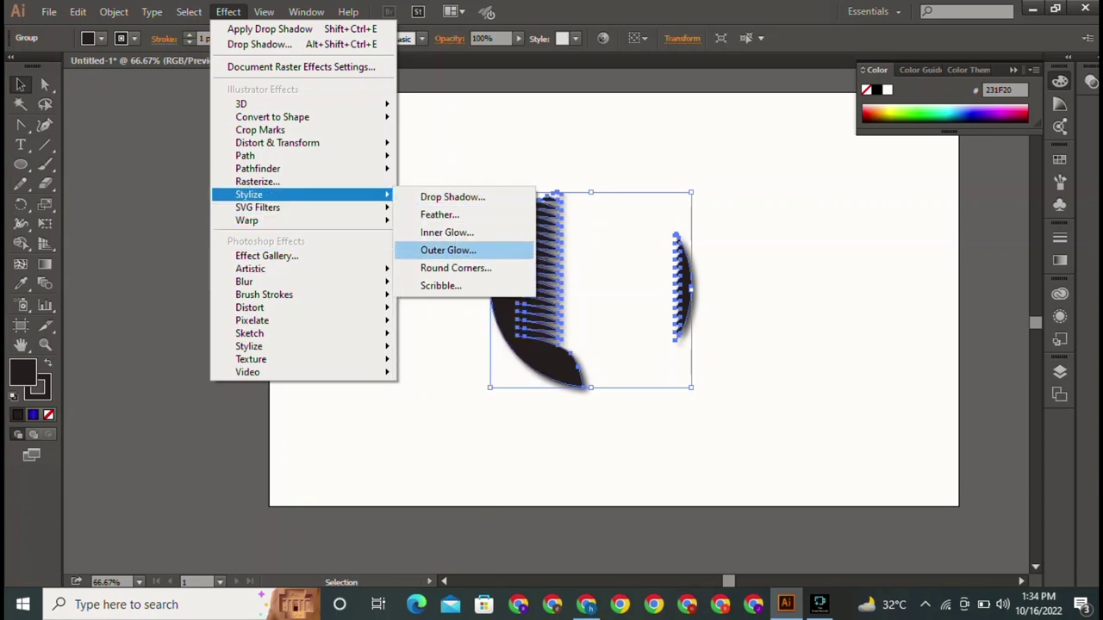
left_click(448, 250)
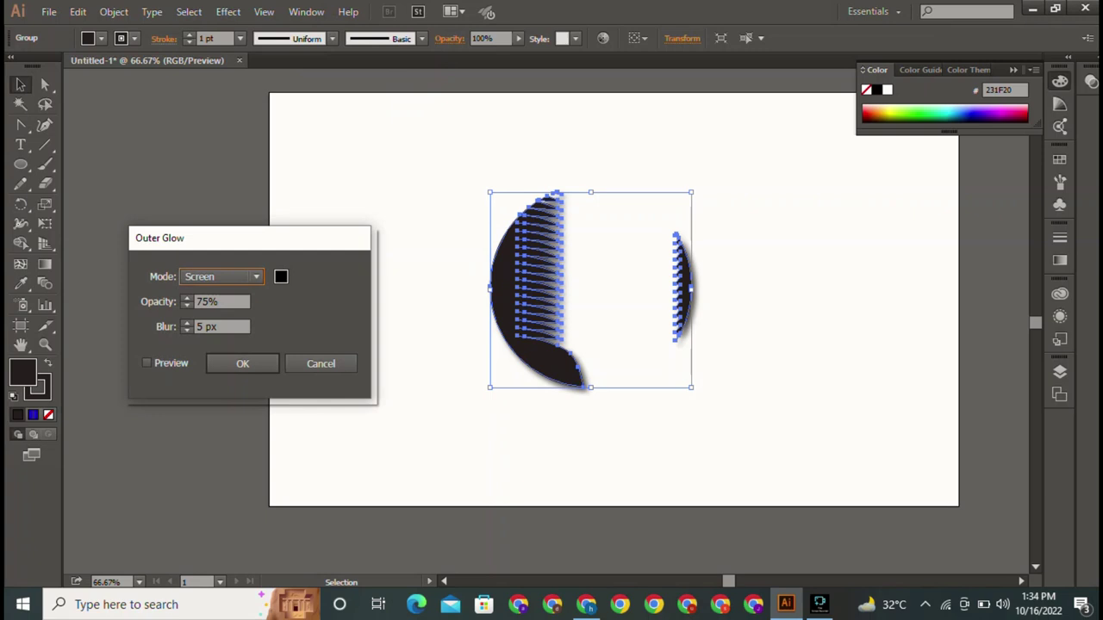
left_click(147, 363)
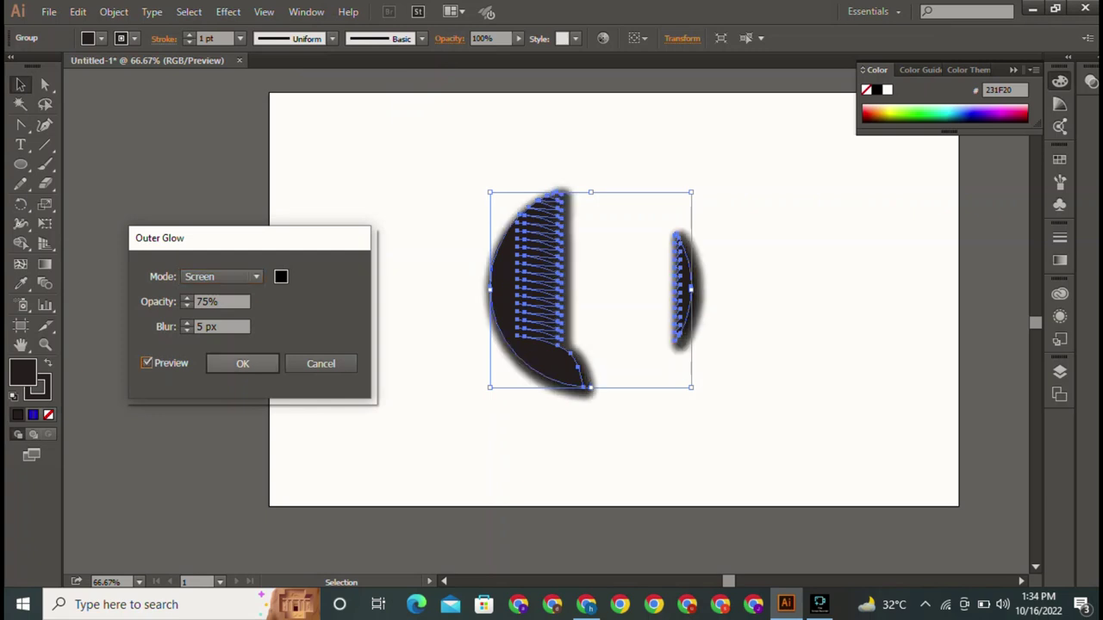
key("Tab")
key("Return")
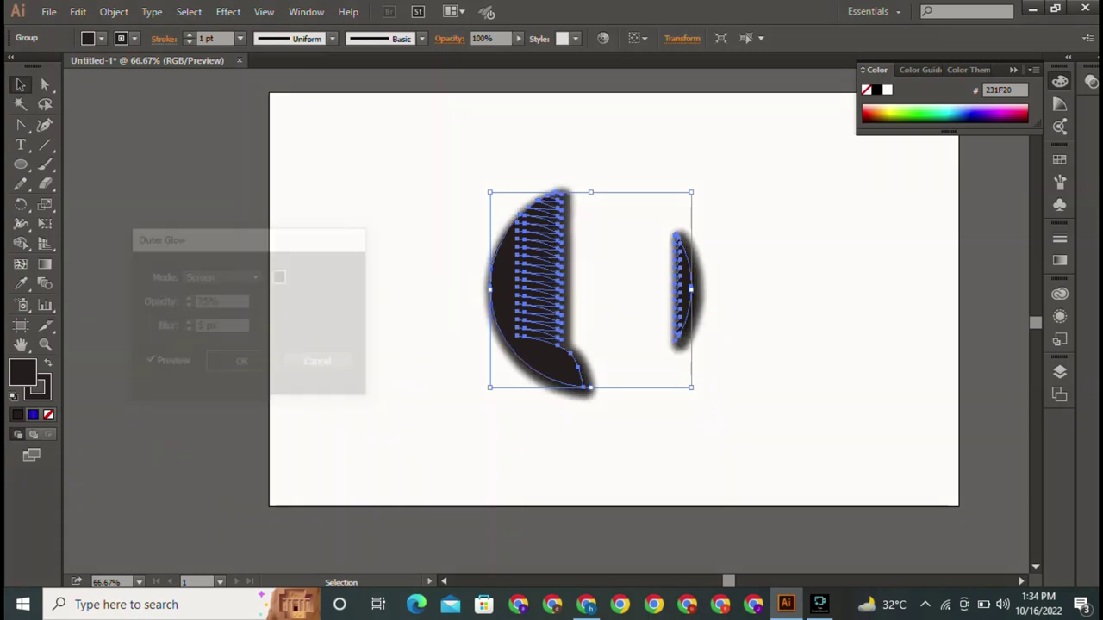
key("ctrl+shift+a")
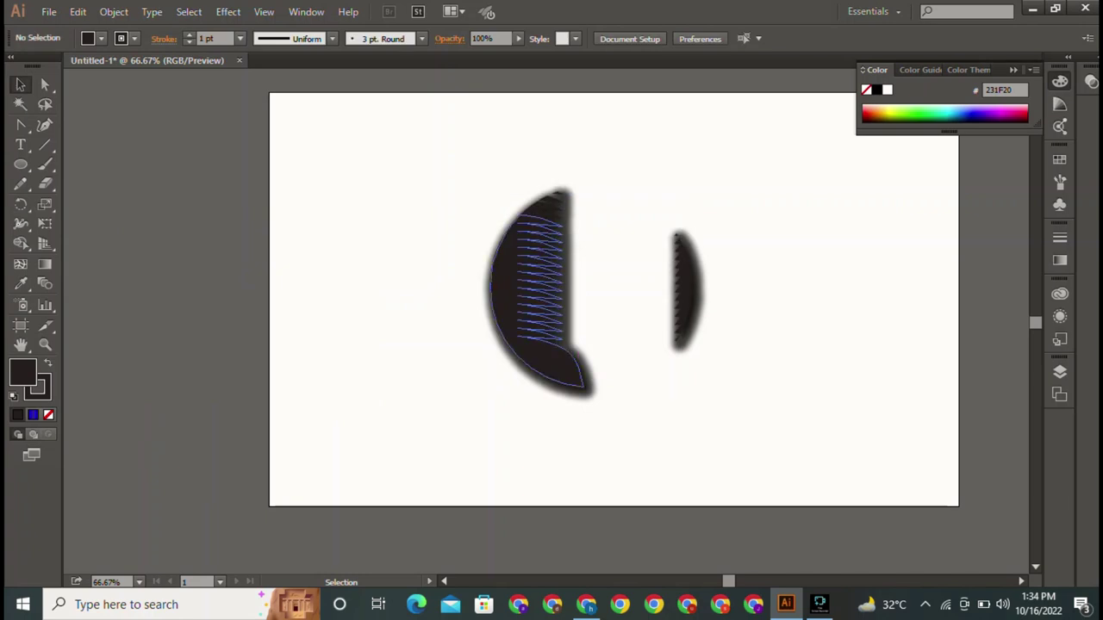
Step: Apply a 10 px Round Corners effect to both crescent shapes
key("ctrl+a")
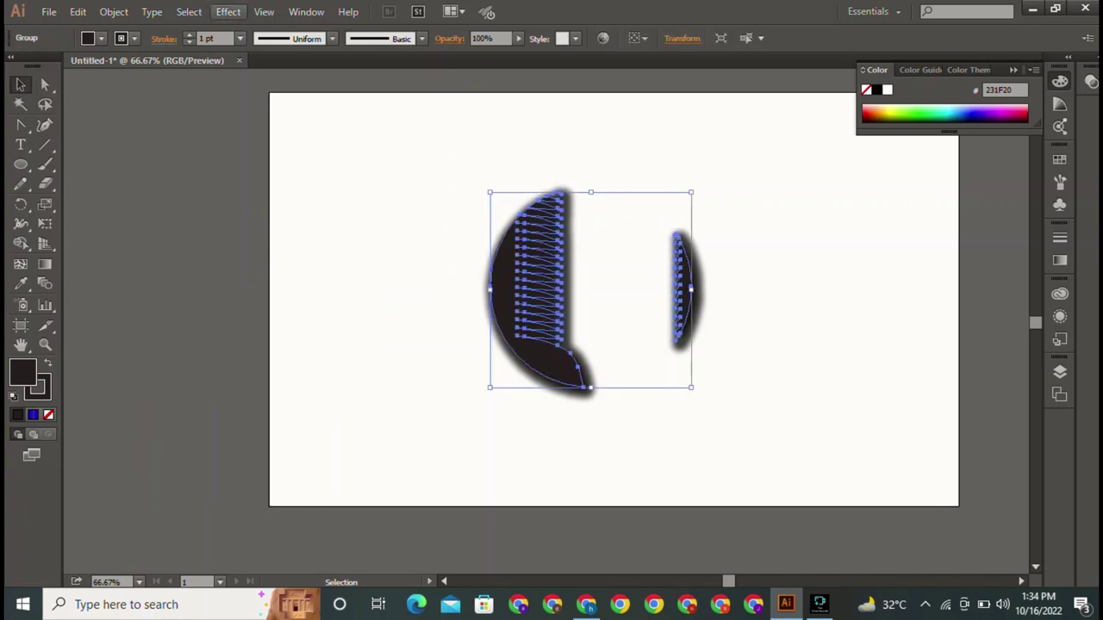
left_click(228, 12)
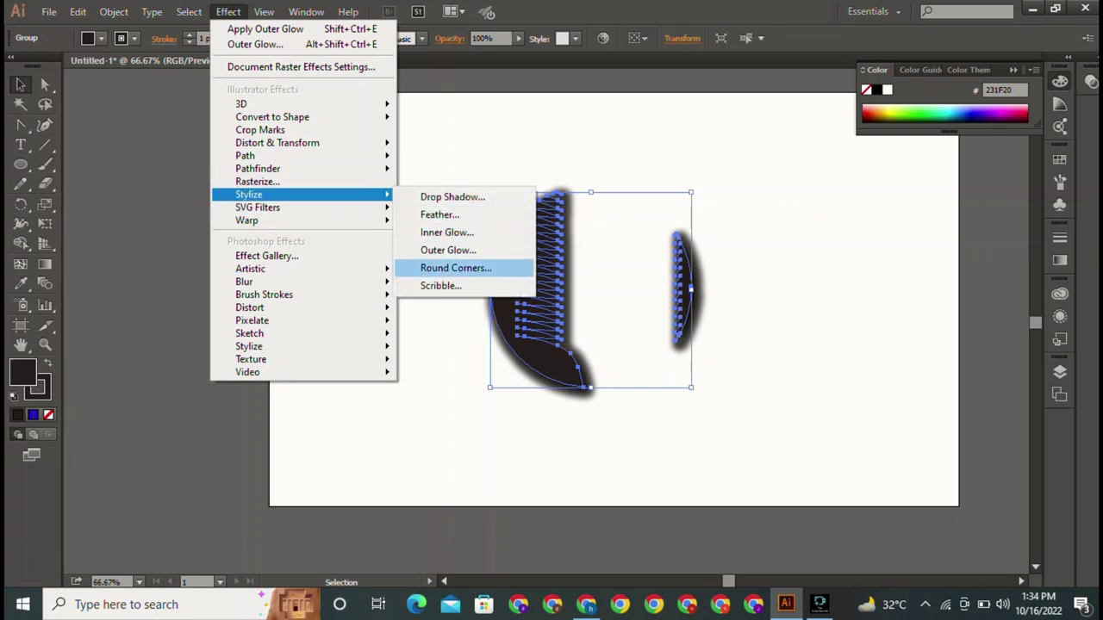
left_click(456, 268)
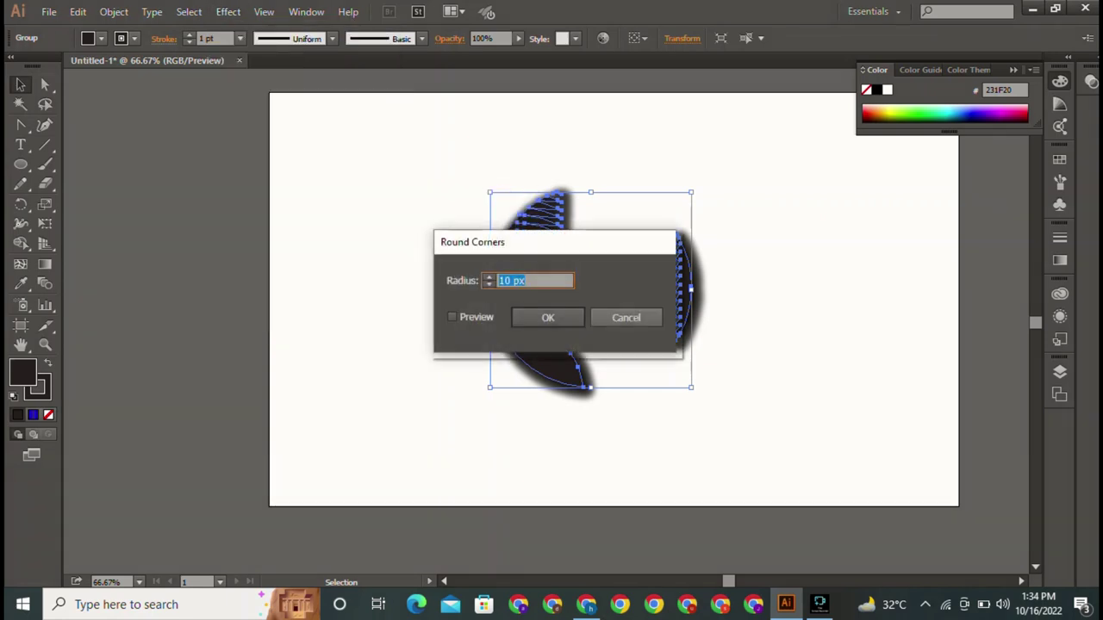
left_click(452, 317)
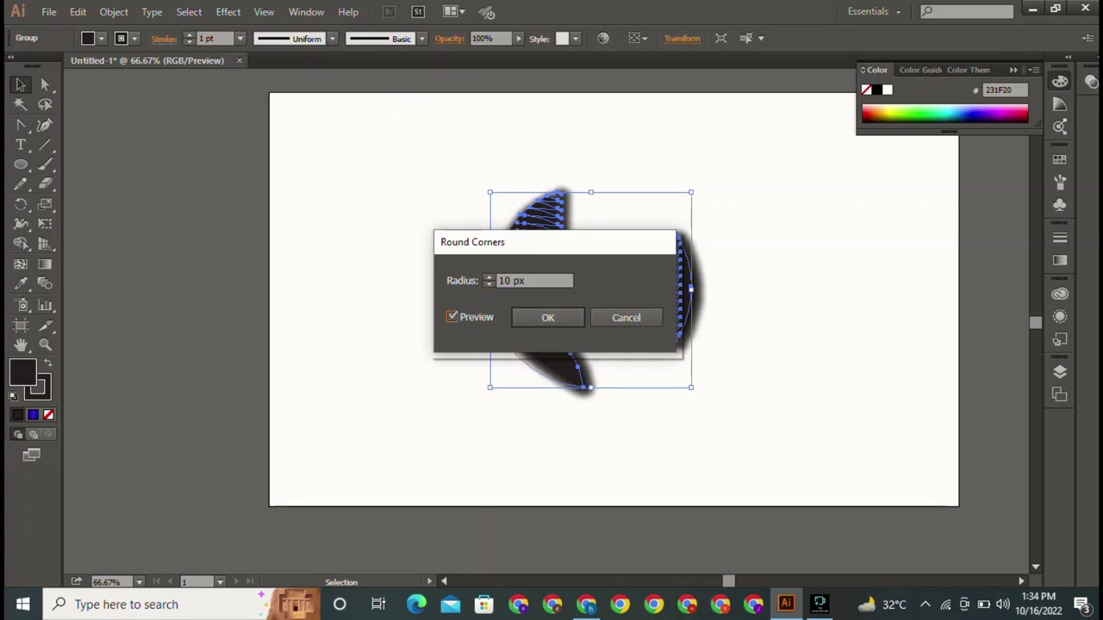
left_click_drag(590, 241, 351, 298)
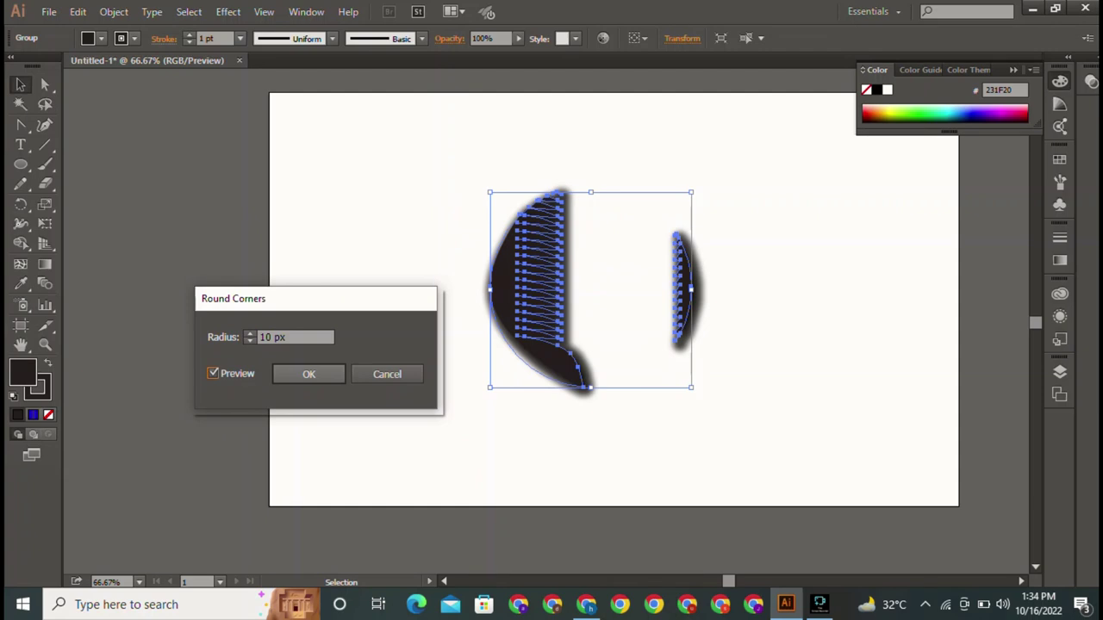
key("Return")
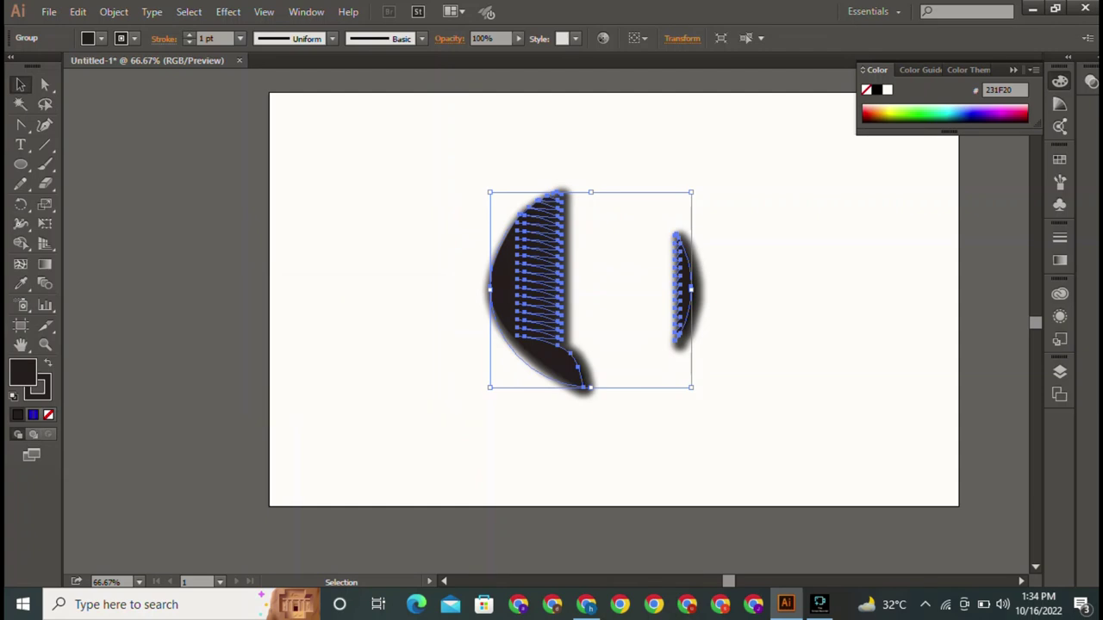
key("ctrl+shift+a")
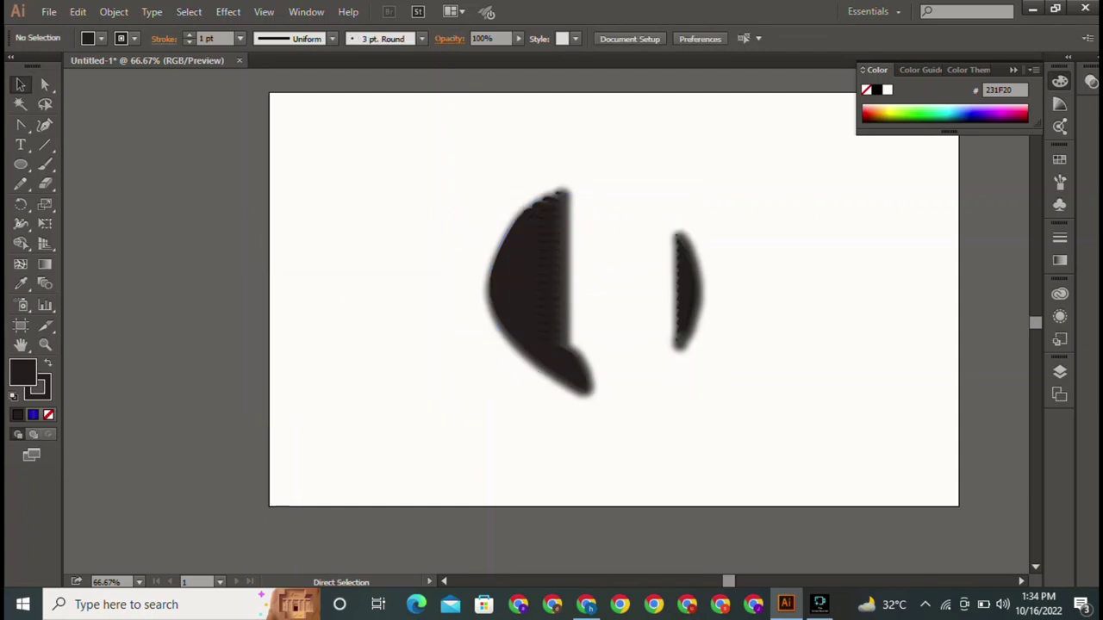
key("ctrl+a")
key("ctrl+shift+a")
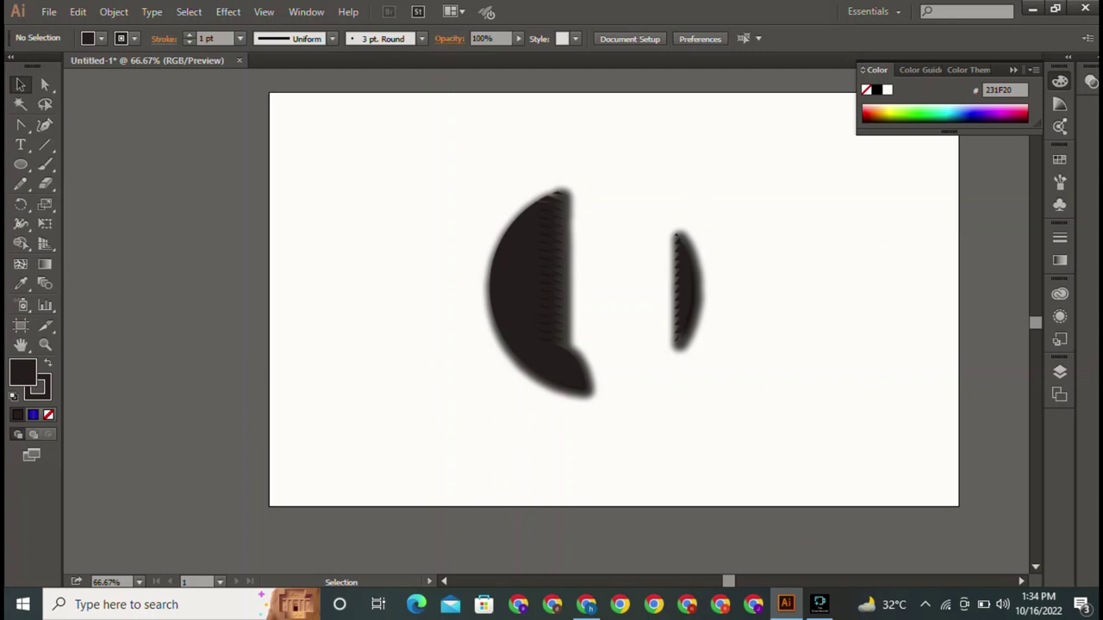
Step: Create an exact 1280 × 769 px rectangle with the Rectangle tool, covering the artboard
key("l")
left_click_drag(21, 164, 86, 163)
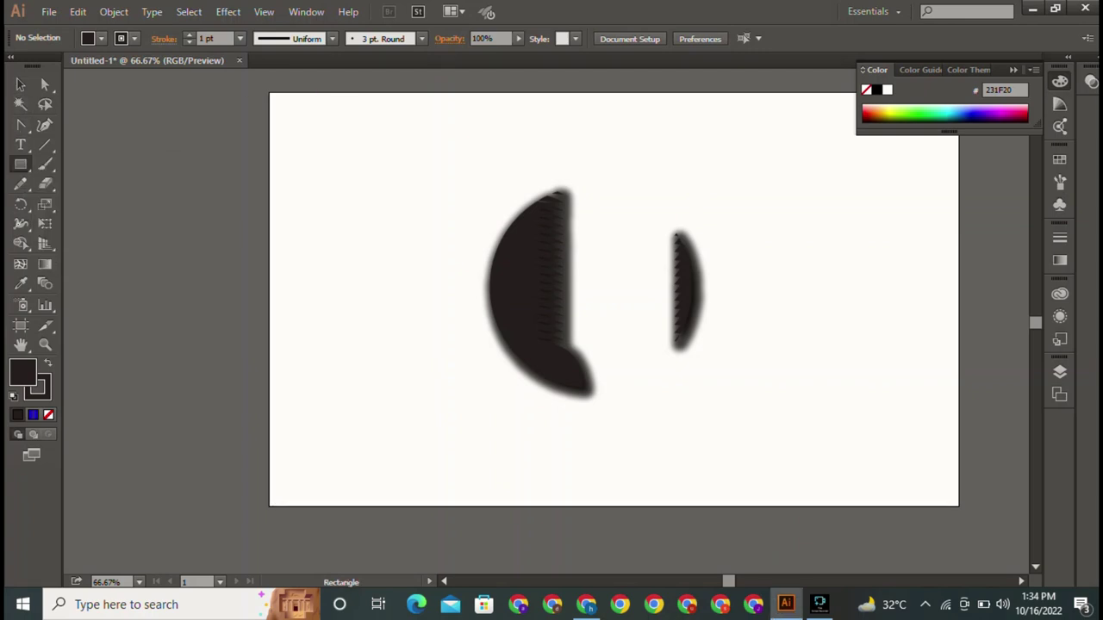
left_click(270, 94)
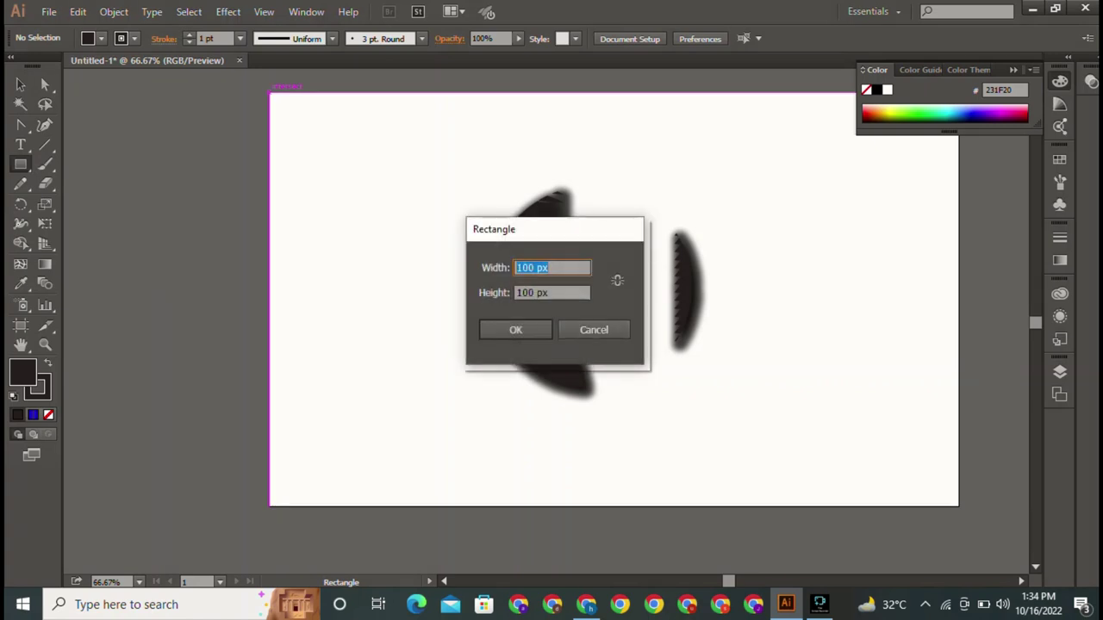
key("Right")
type("12")
key("Tab")
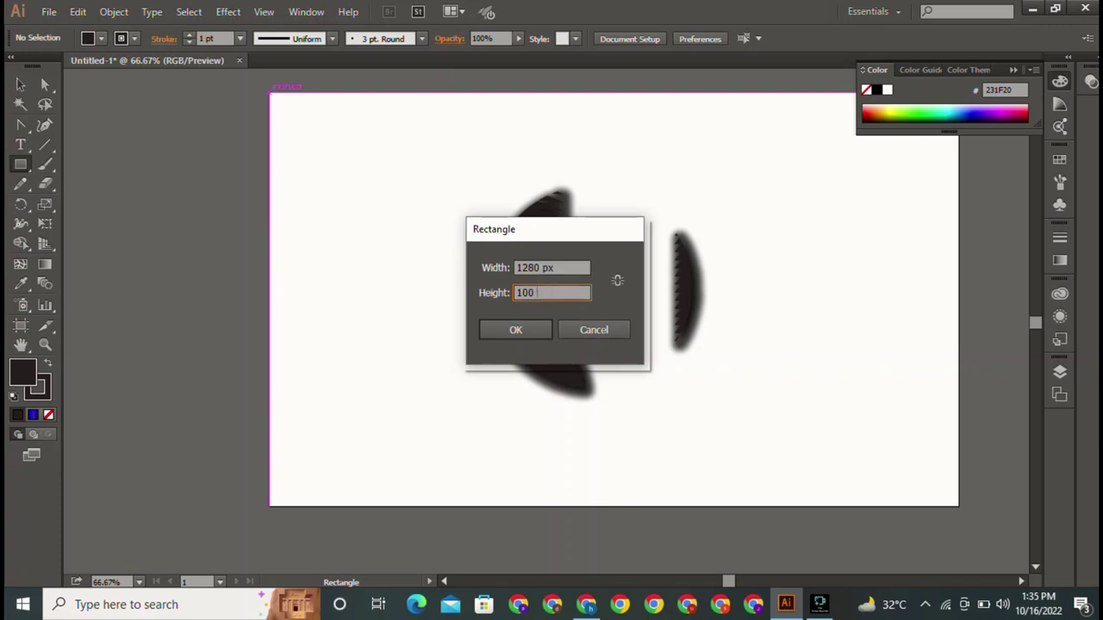
key("BackSpace")
key("Return")
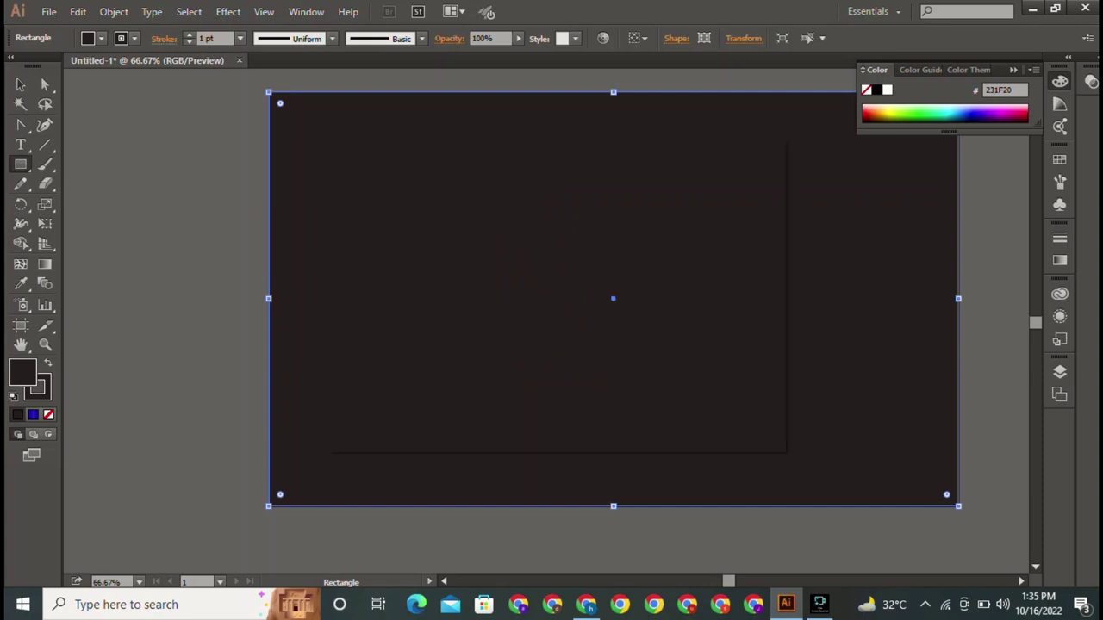
Step: Fill the full-artboard rectangle with teal-green 0D9B86 in the Color Picker
mouse_move(366, 371)
left_mouse_down()
mouse_move(546, 219)
mouse_move(529, 209)
mouse_move(532, 272)
left_mouse_up()
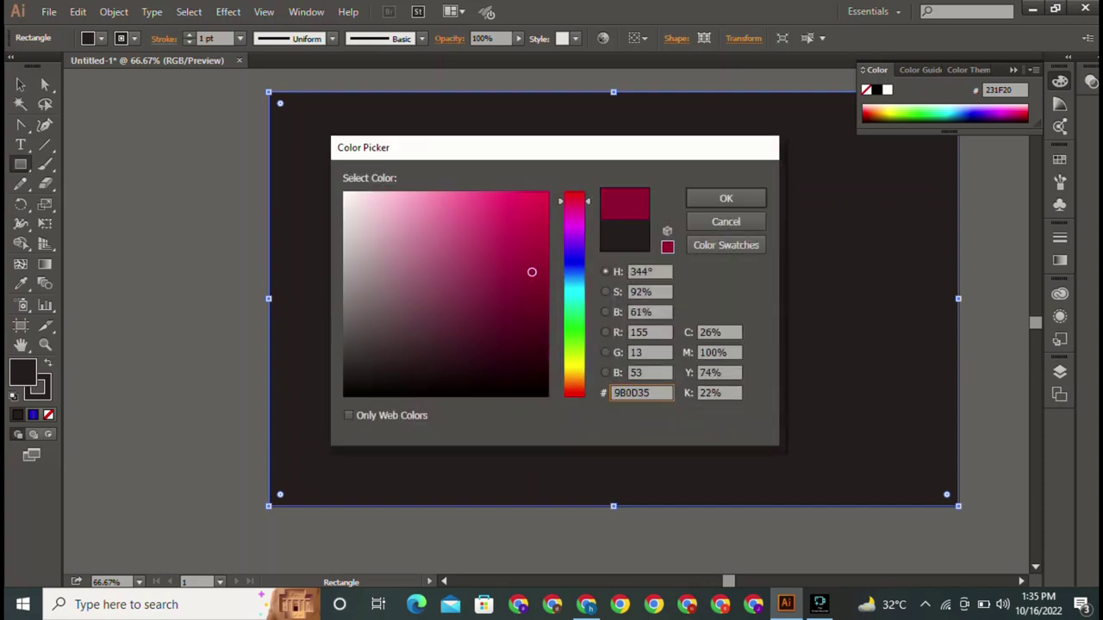
left_click_drag(573, 200, 574, 299)
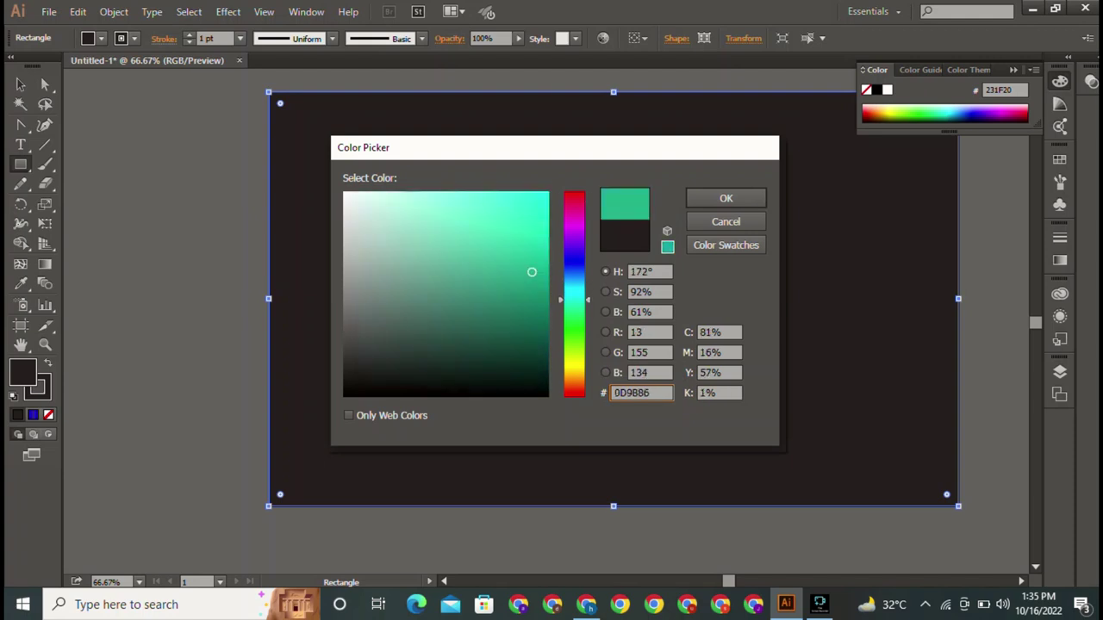
left_click(727, 198)
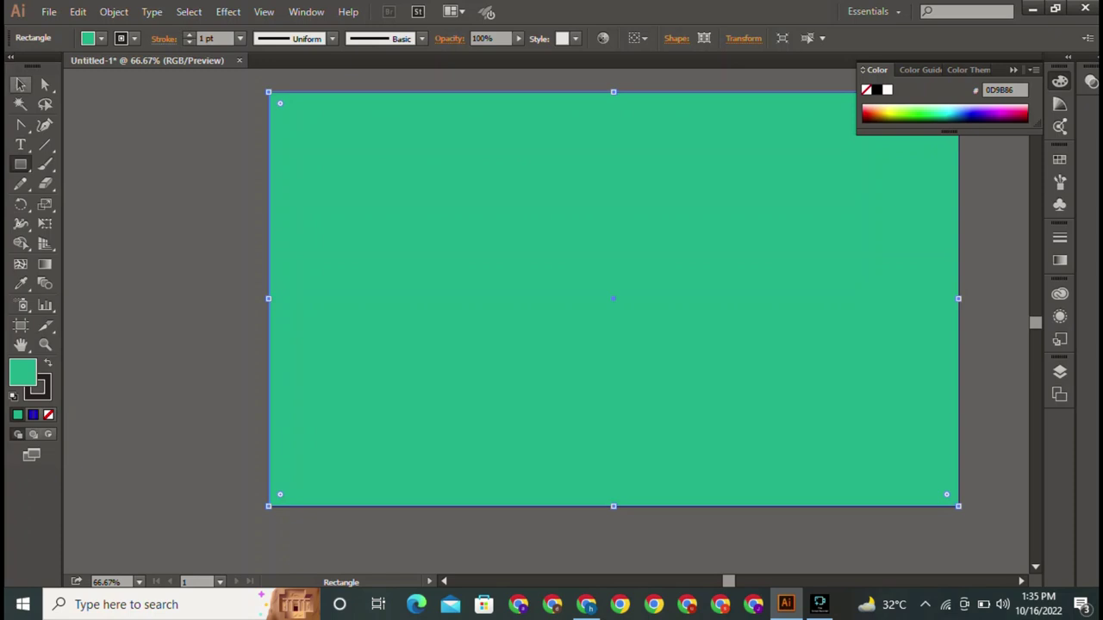
Step: Send the teal-green rectangle to the back behind the crescents, then select the crescent logo group
left_click(21, 84)
right_click(260, 255)
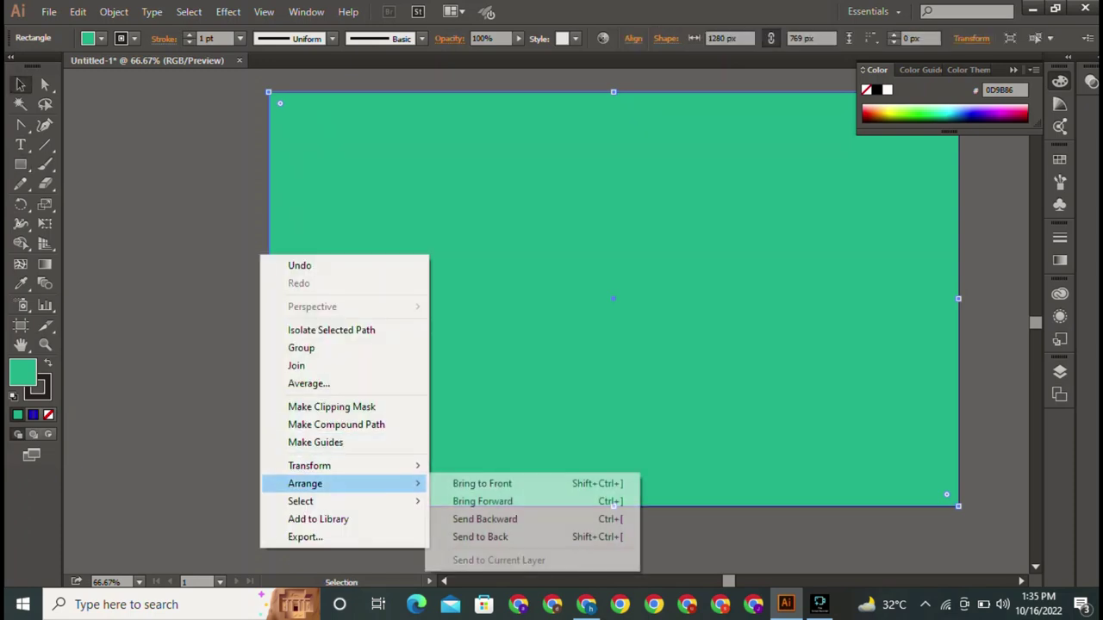
left_click(479, 537)
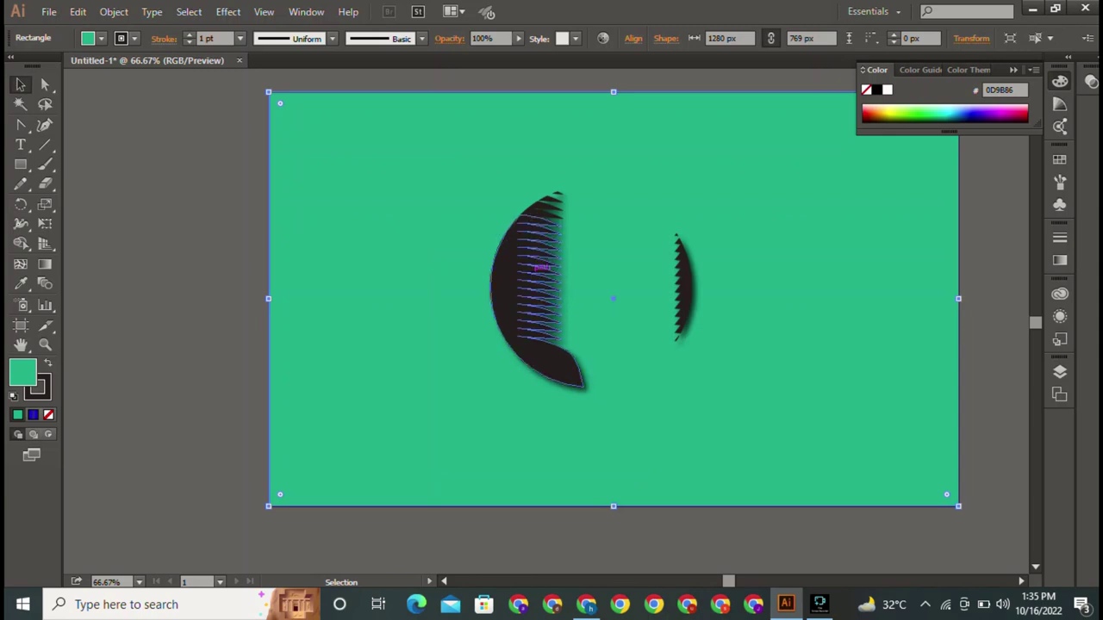
key("ctrl+shift+a")
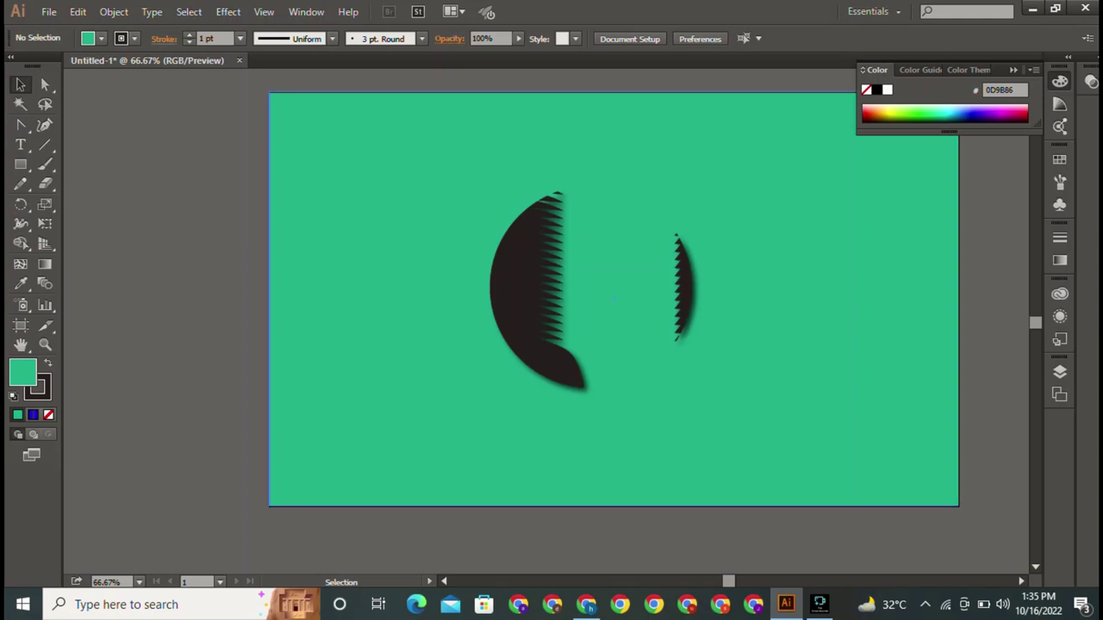
left_click(493, 274)
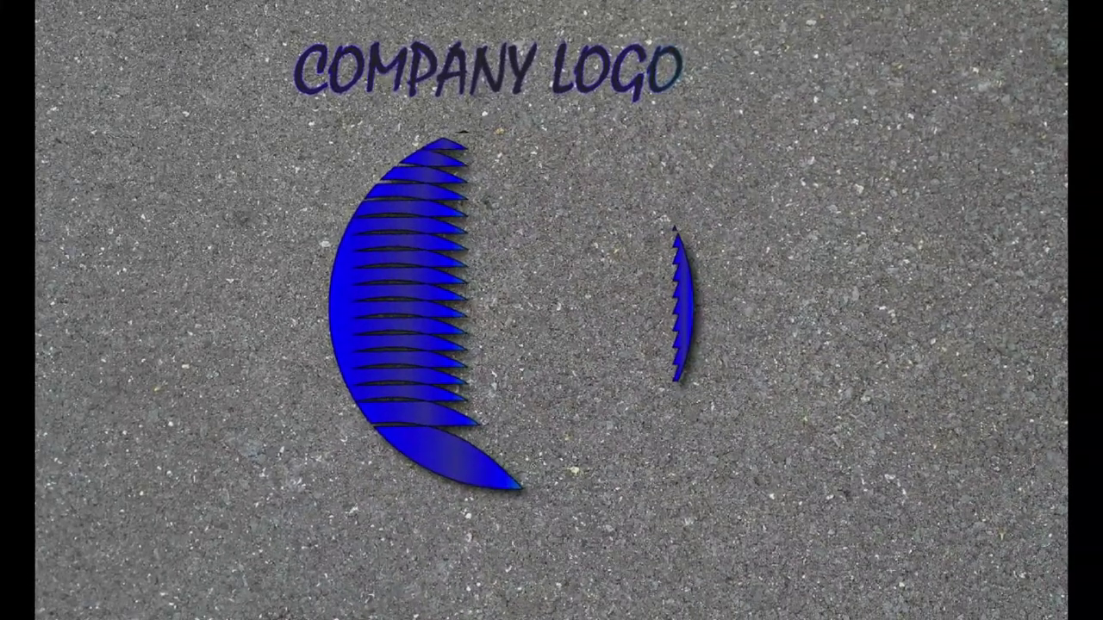